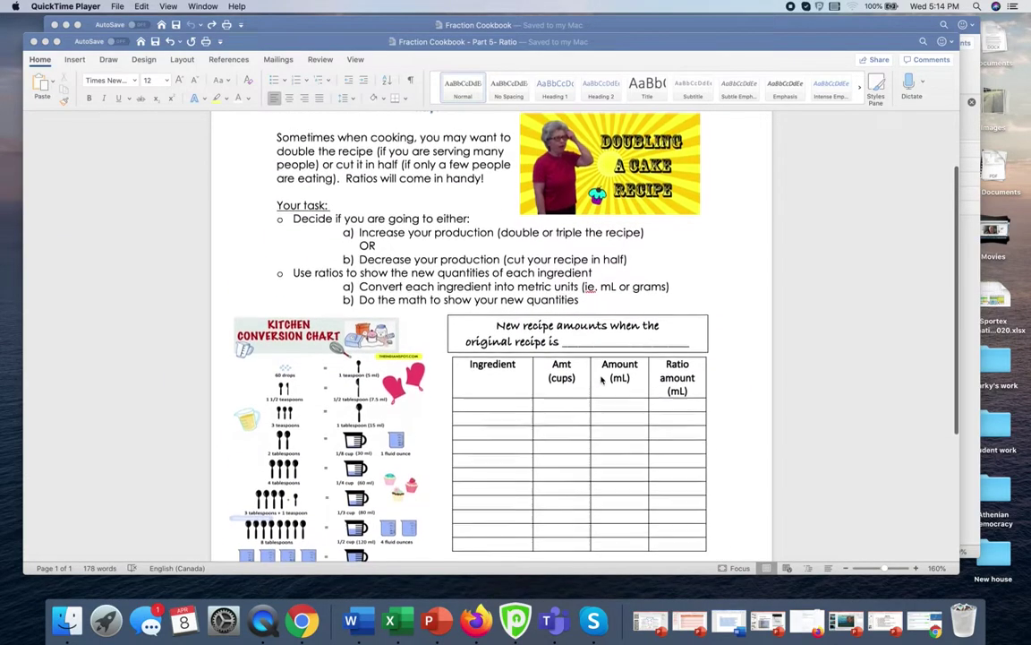
# Step: Highlight the word "Increase" in option a) of the first task bullet in yellow
pyautogui.scroll(3, 601, 380)
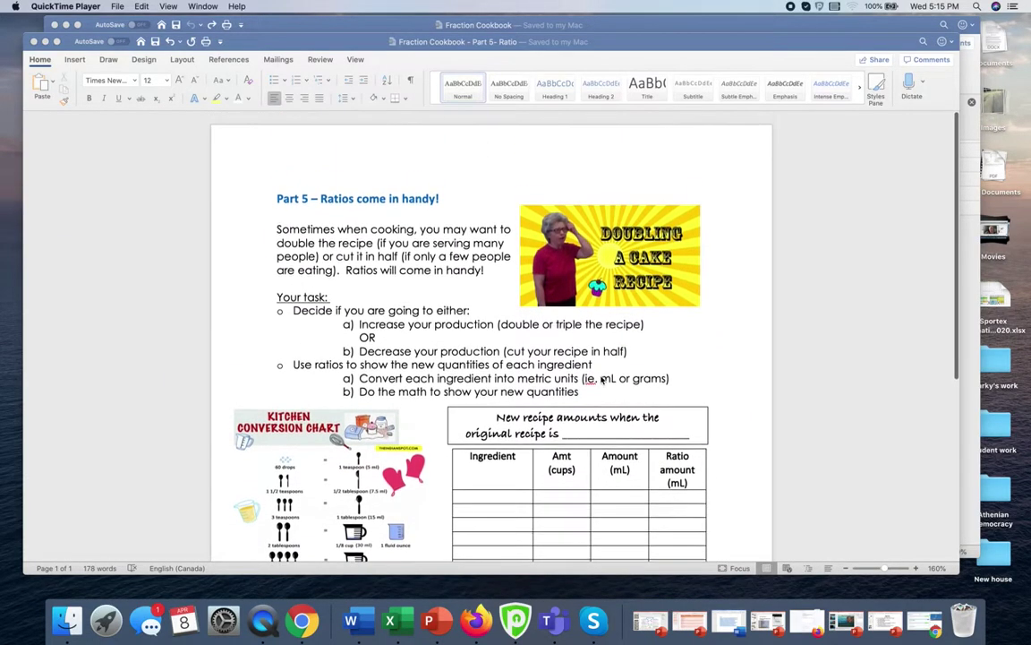
pyautogui.scroll(-1, 602, 379)
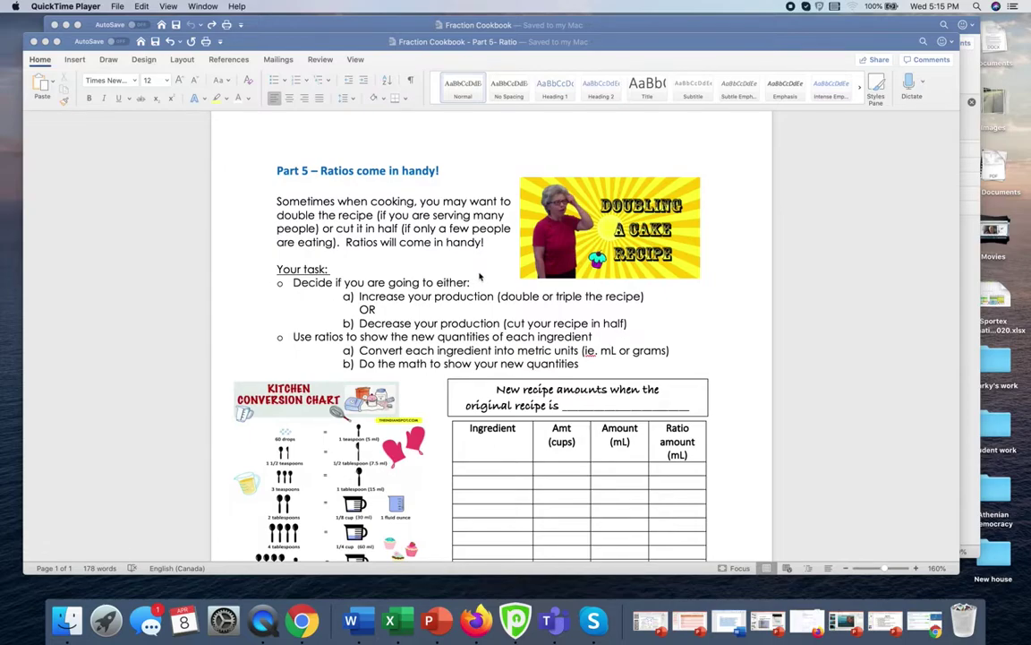
pyautogui.scroll(-1, 480, 277)
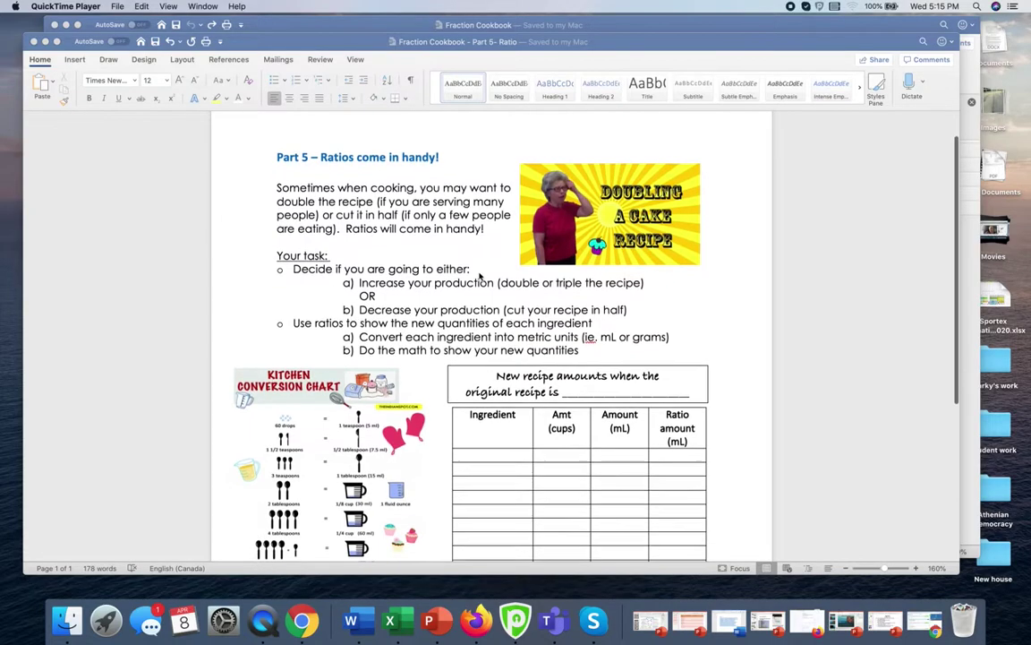
pyautogui.click(292, 268)
pyautogui.moveTo(292, 267); pyautogui.dragTo(467, 269)
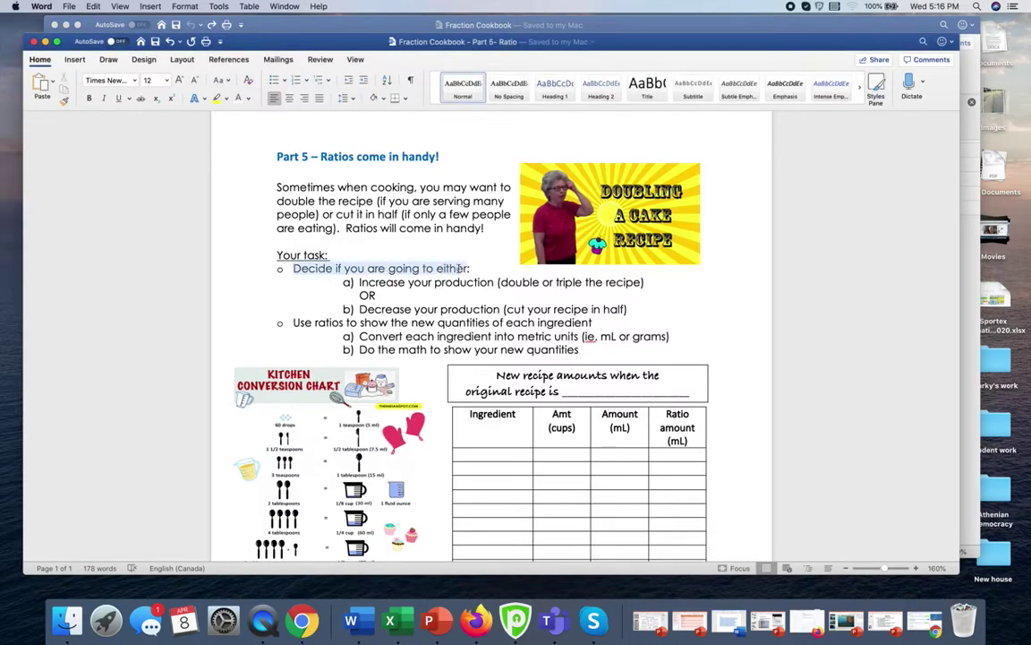
pyautogui.doubleClick(358, 281)
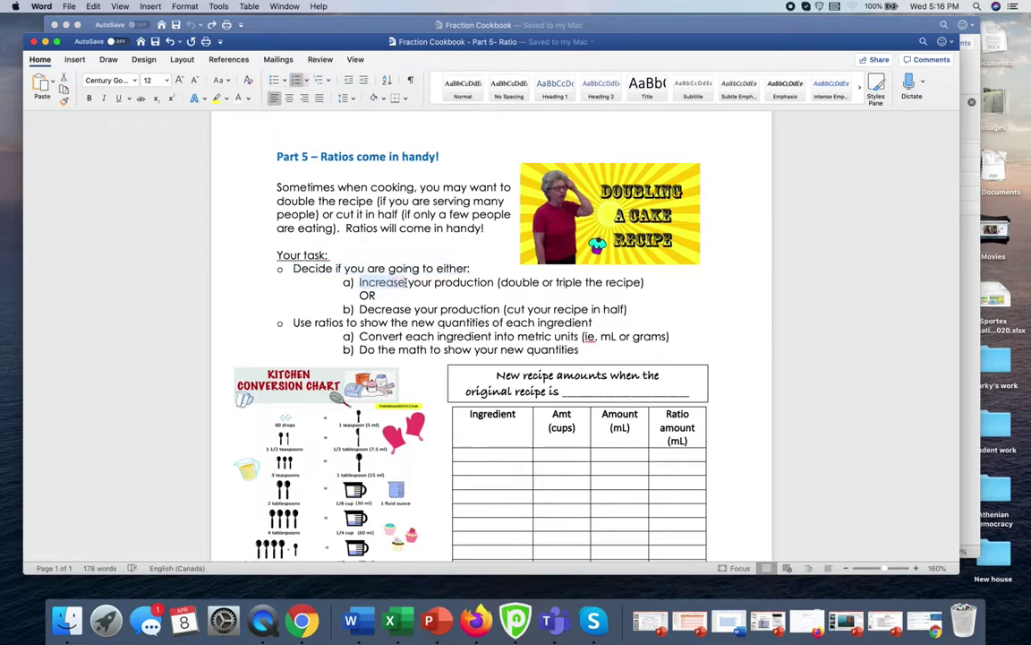
pyautogui.click(218, 99)
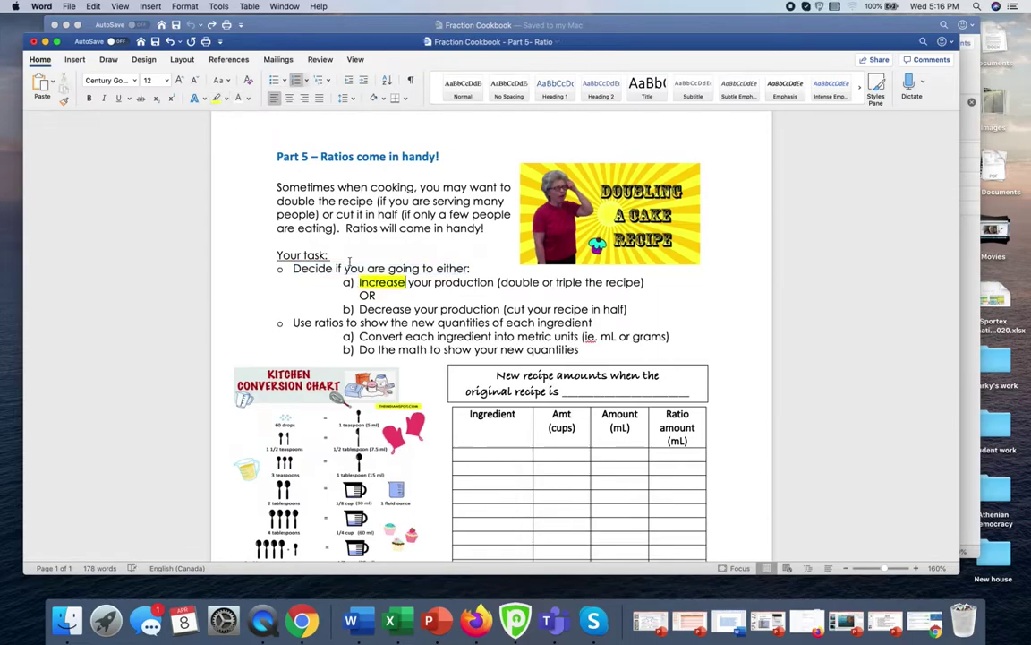
# Step: Highlight the word "Decrease" in option b) of the first task bullet in red
pyautogui.doubleClick(359, 308)
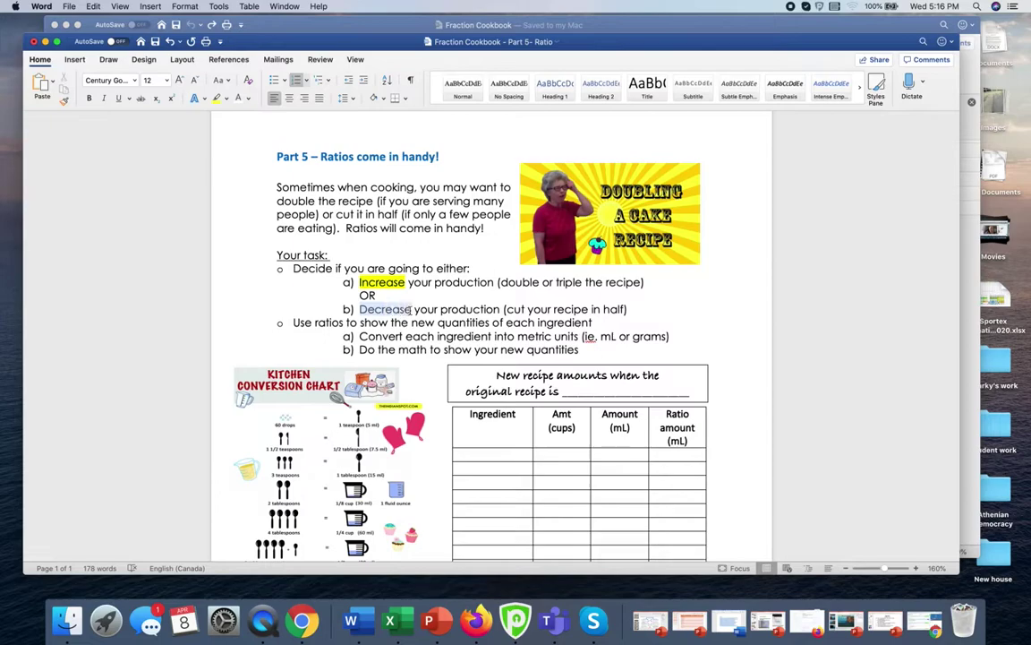
pyautogui.click(226, 99)
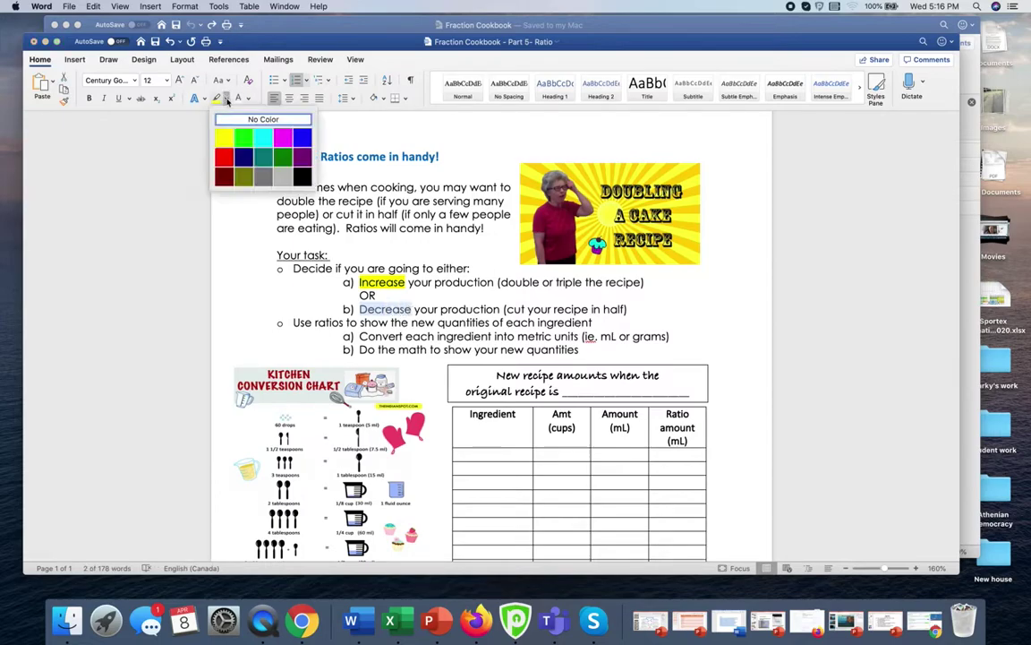
pyautogui.click(213, 145)
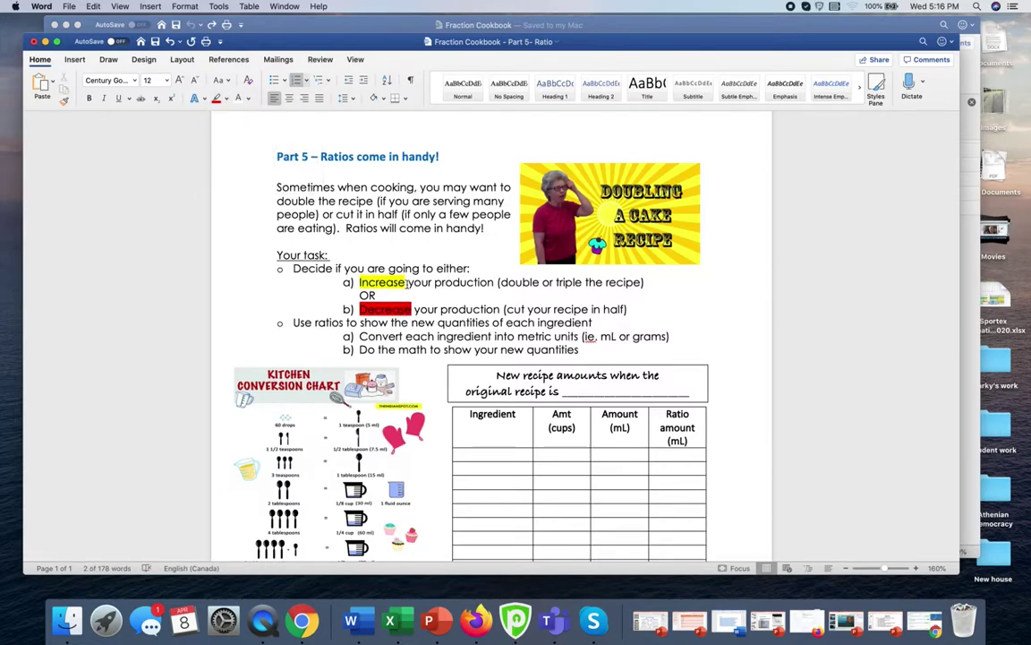
# Step: Change the highlight of the word "Increase" in option a) to bright green
pyautogui.click(374, 283)
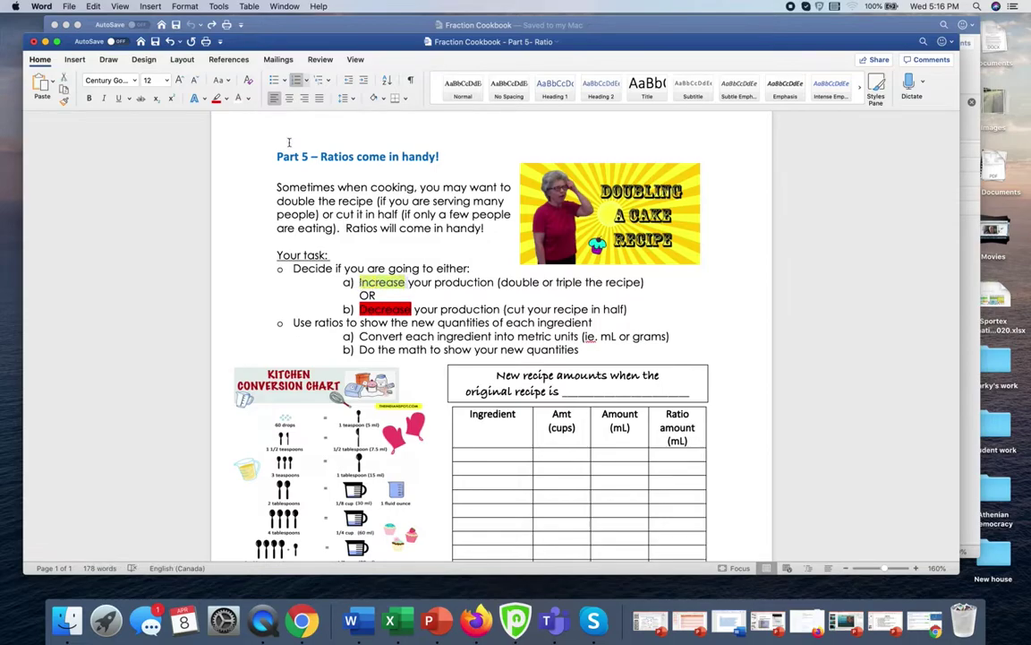
pyautogui.click(226, 98)
pyautogui.click(240, 138)
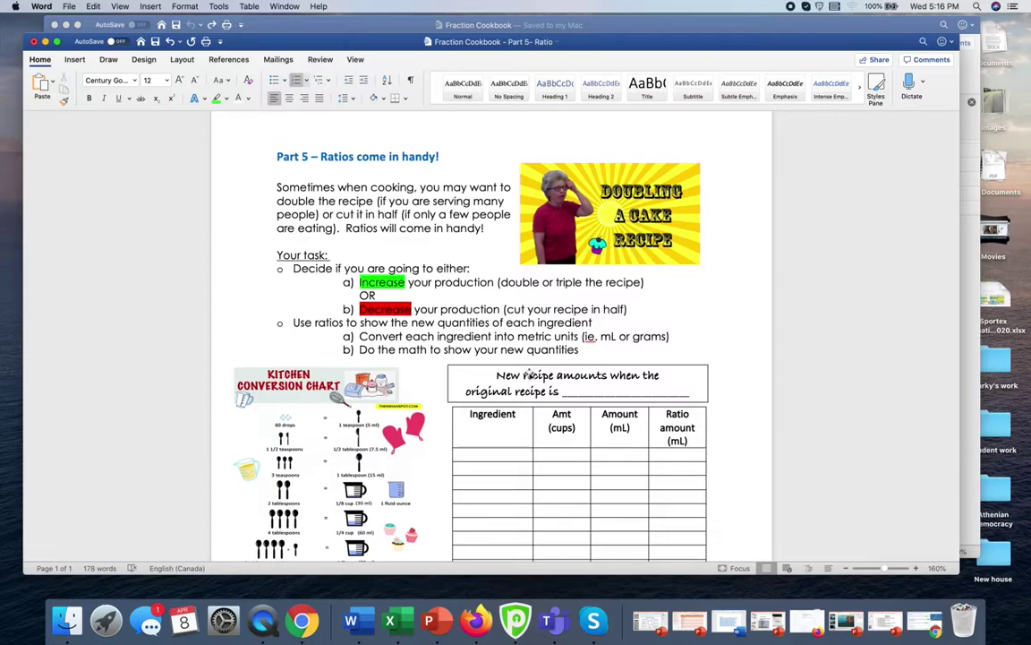
pyautogui.click(671, 394)
pyautogui.click(609, 390)
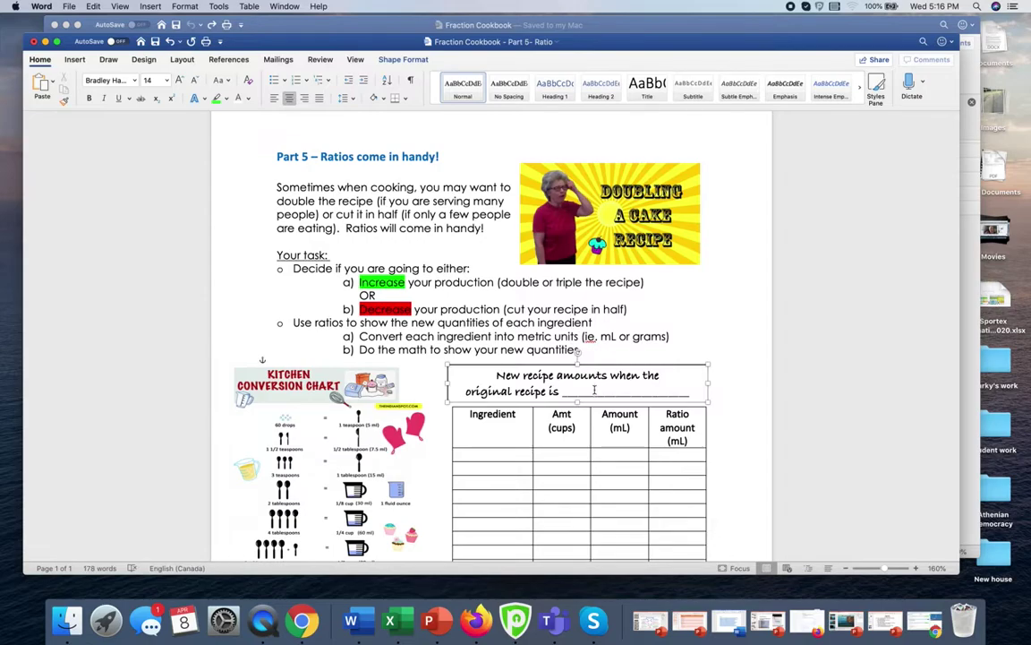
pyautogui.write('Increse')
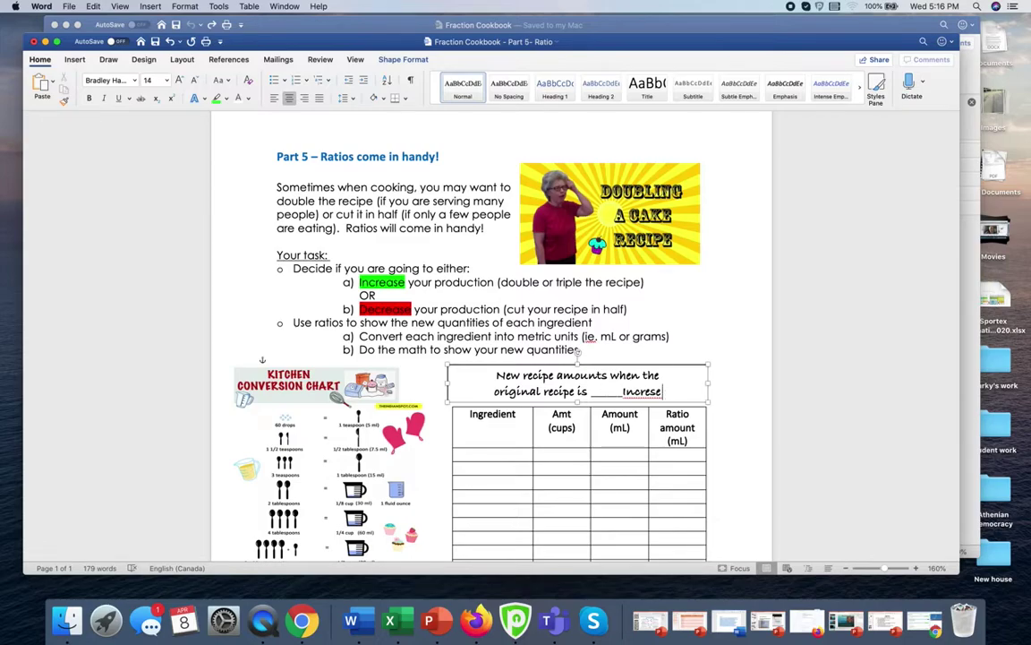
pyautogui.press('BackSpace')
pyautogui.press('BackSpace')
pyautogui.press('BackSpace')
pyautogui.press('BackSpace')
pyautogui.press('BackSpace')
pyautogui.press('BackSpace')
pyautogui.press('BackSpace')
# Step: Replace the blank line after "original recipe is" in the box above the ingredient table with "Increased by double"
pyautogui.press('Right')
pyautogui.press('Right')
pyautogui.press('Right')
pyautogui.press('Right')
pyautogui.press('Right')
pyautogui.press('Right')
pyautogui.press('Right')
pyautogui.press('Right')
pyautogui.press('Right')
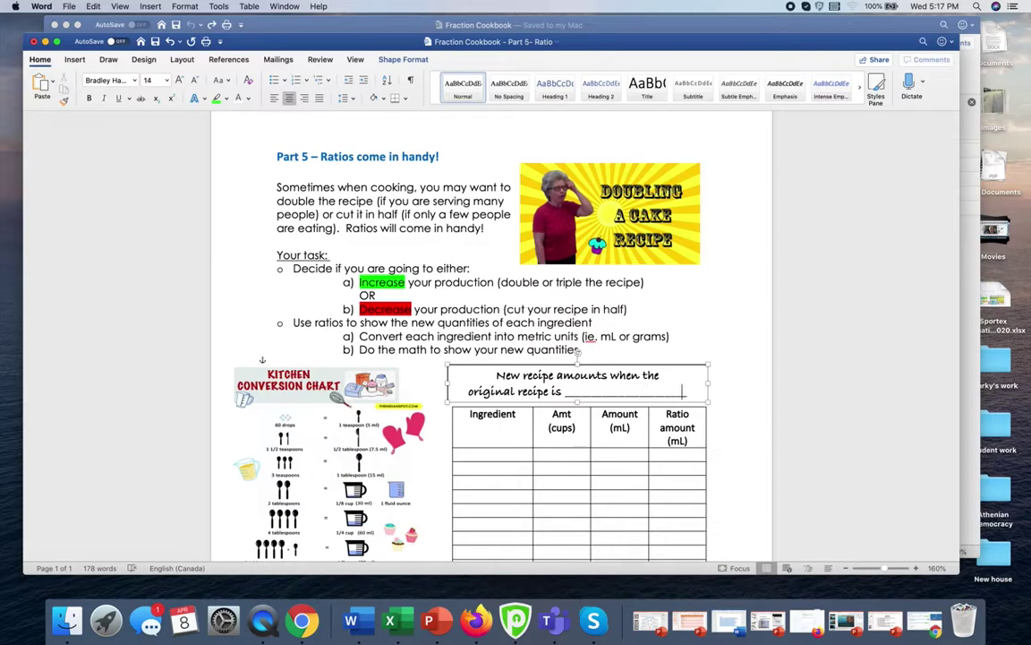
pyautogui.press('BackSpace')
pyautogui.press('BackSpace')
pyautogui.press('BackSpace')
pyautogui.press('BackSpace')
pyautogui.press('BackSpace')
pyautogui.press('BackSpace')
pyautogui.press('BackSpace')
pyautogui.press('BackSpace')
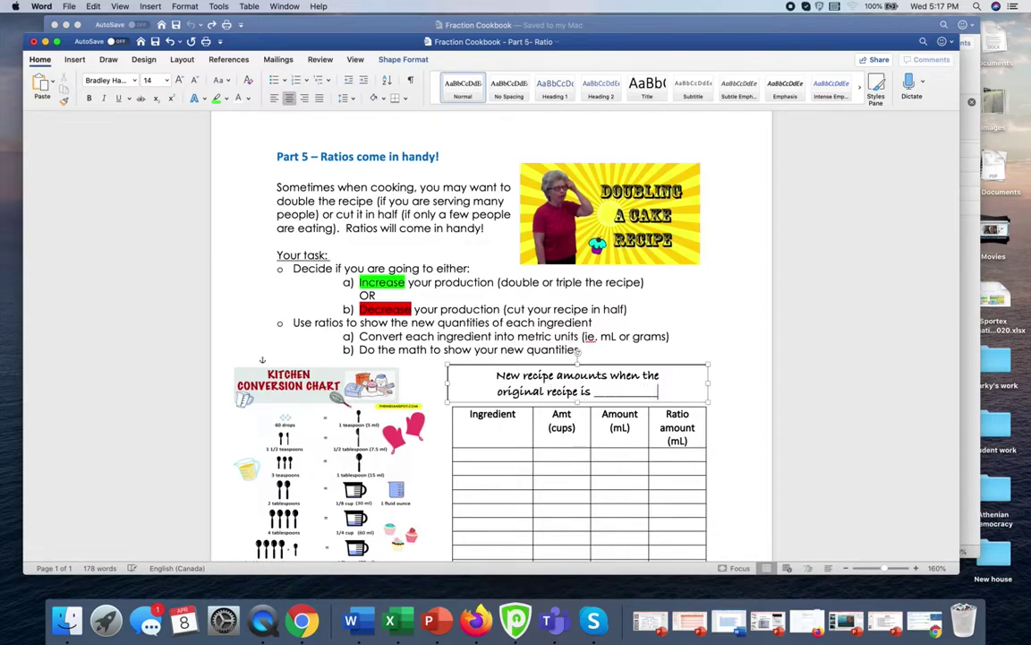
pyautogui.press('BackSpace')
pyautogui.press('BackSpace')
pyautogui.press('BackSpace')
pyautogui.press('BackSpace')
pyautogui.press('BackSpace')
pyautogui.press('BackSpace')
pyautogui.press('BackSpace')
pyautogui.press('BackSpace')
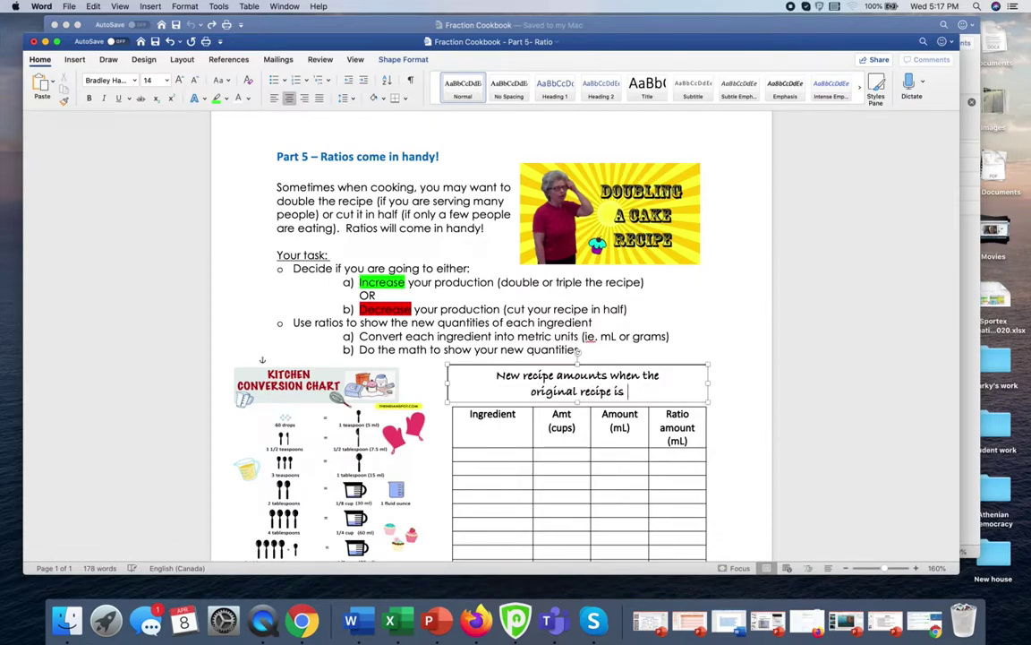
pyautogui.write('Increased')
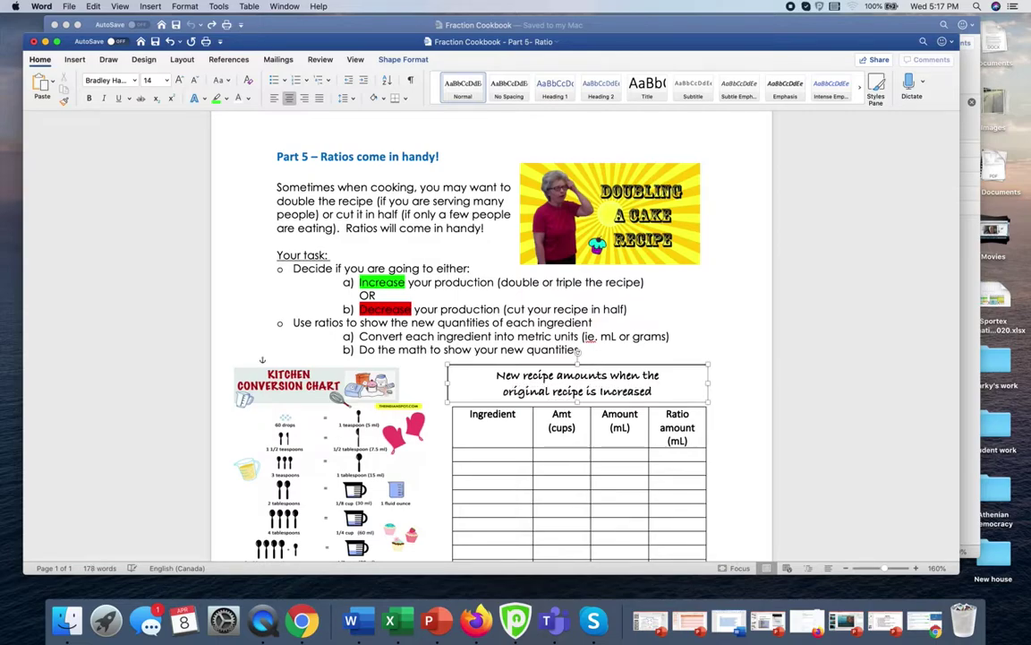
pyautogui.write(' by')
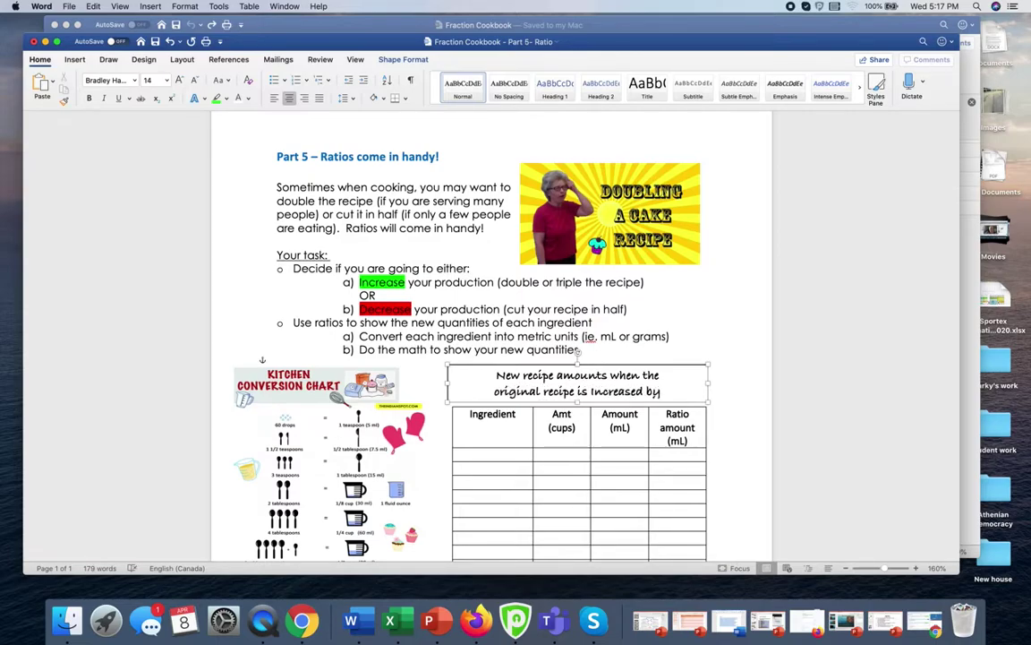
pyautogui.write(' double')
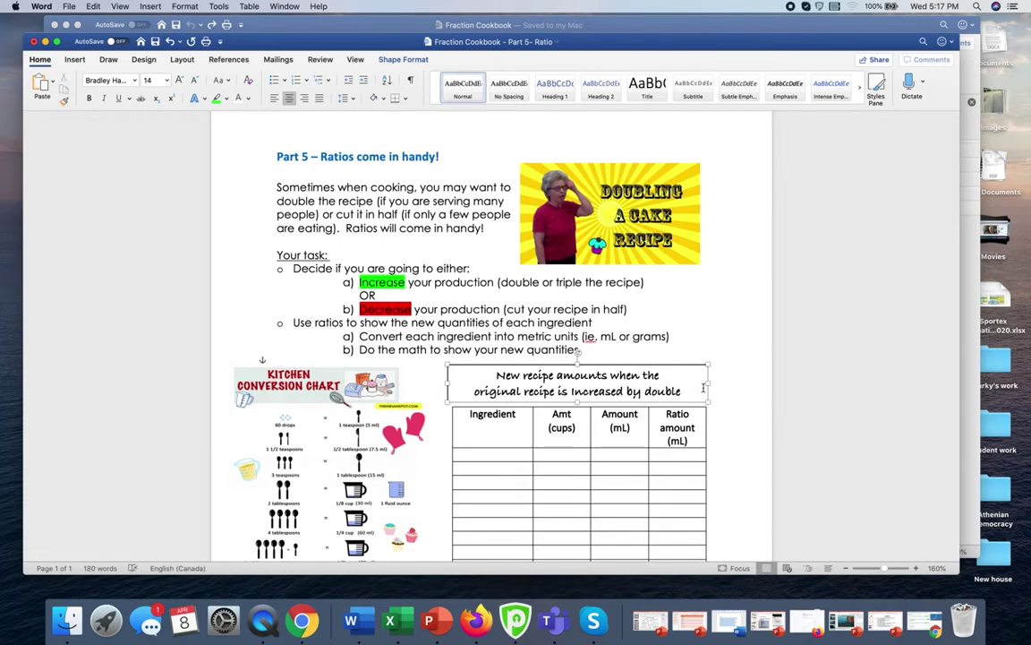
# Step: Highlight the phrase "Increased by double" in the box above the table in bright green
pyautogui.hotkey('shift', 'alt', 'Left')
pyautogui.hotkey('shift', 'alt', 'Left')
pyautogui.hotkey('shift', 'alt', 'Left')
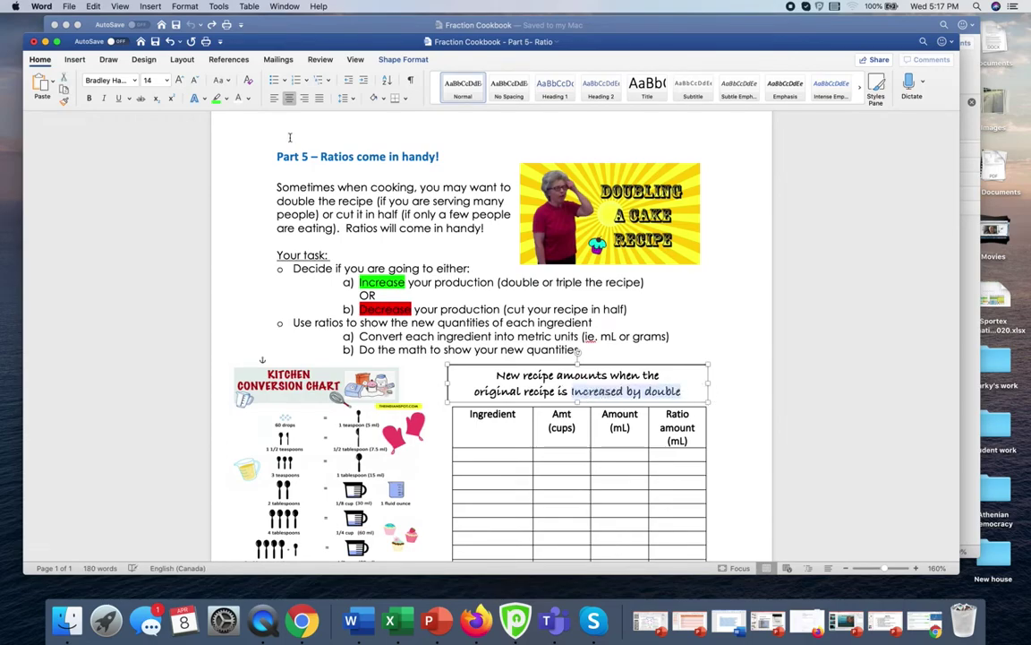
pyautogui.click(216, 99)
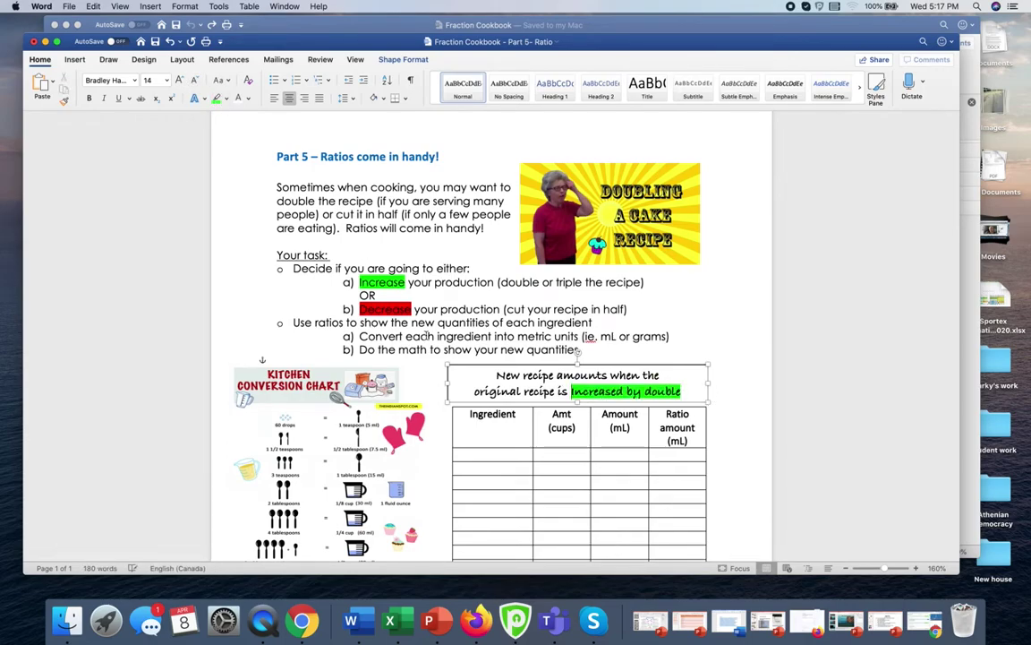
# Step: Left-align all the empty cells below the ingredient table's header row and set their font to Bradley Hand
pyautogui.click(474, 454)
pyautogui.scroll(-1, 474, 454)
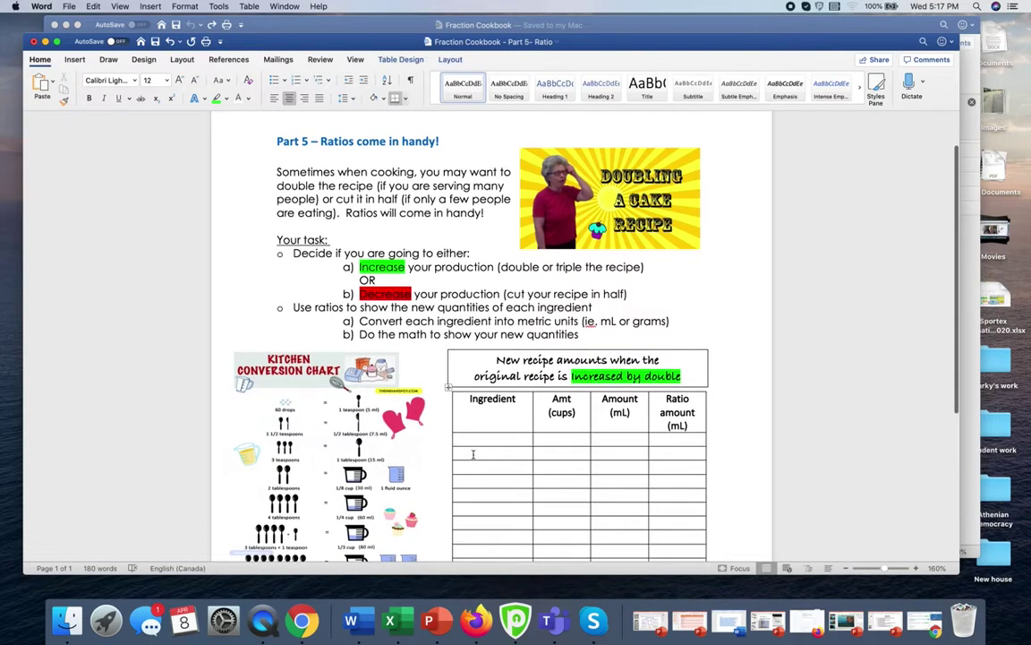
pyautogui.scroll(-2, 474, 454)
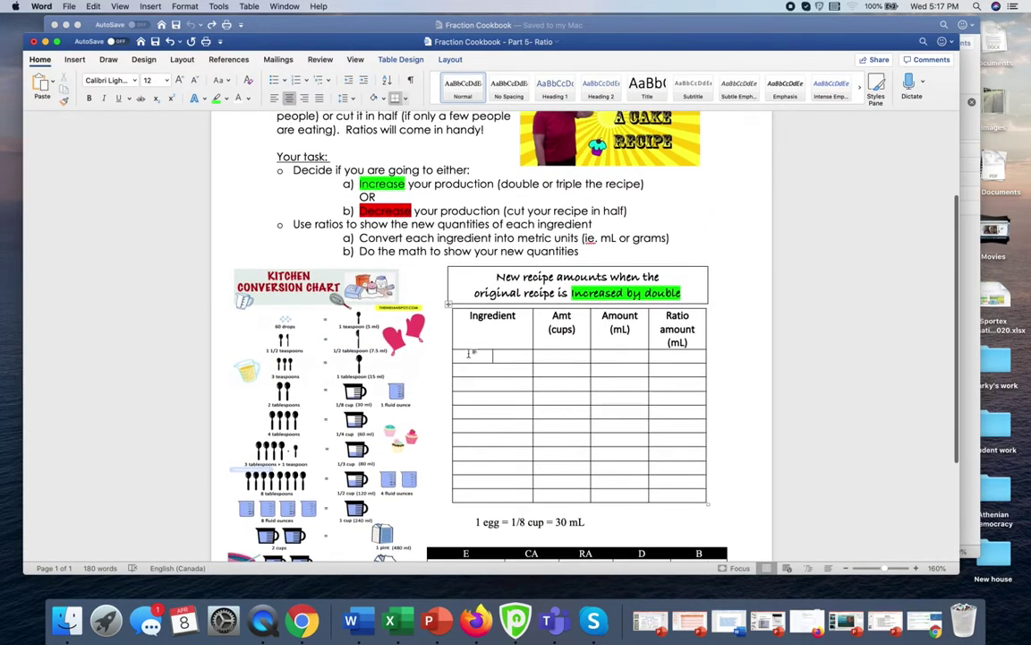
pyautogui.moveTo(469, 353)
pyautogui.mouseDown()
pyautogui.moveTo(546, 361)
pyautogui.moveTo(668, 460)
pyautogui.moveTo(674, 495)
pyautogui.mouseUp()
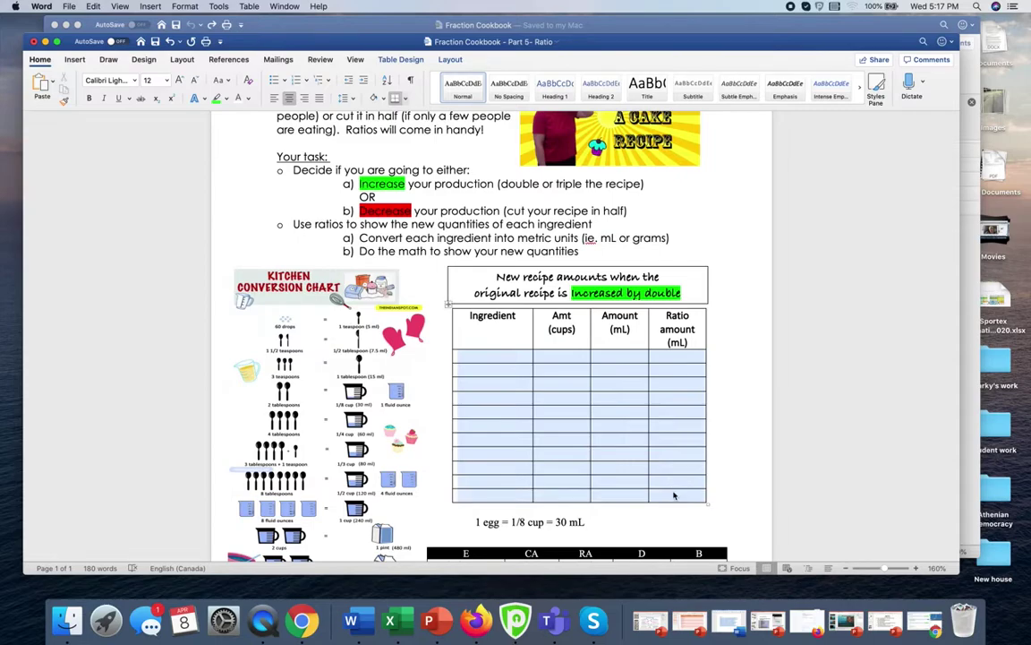
pyautogui.click(275, 98)
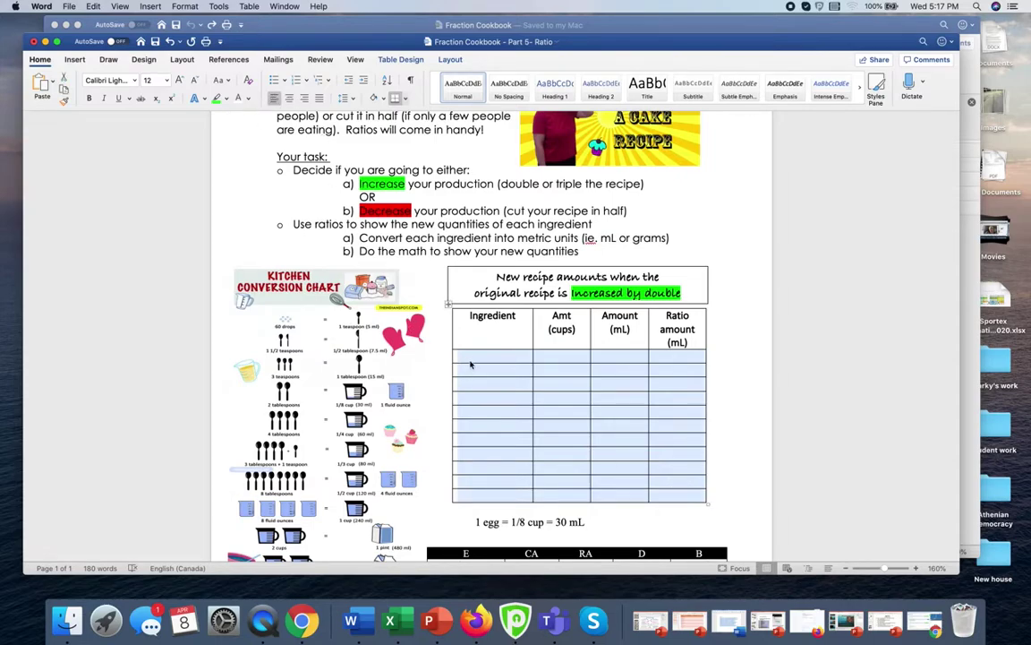
pyautogui.click(135, 80)
pyautogui.click(141, 172)
# Step: Fill the first empty table row with the ingredient "Flour" and the cup amount "2 1/2 c."
pyautogui.click(473, 357)
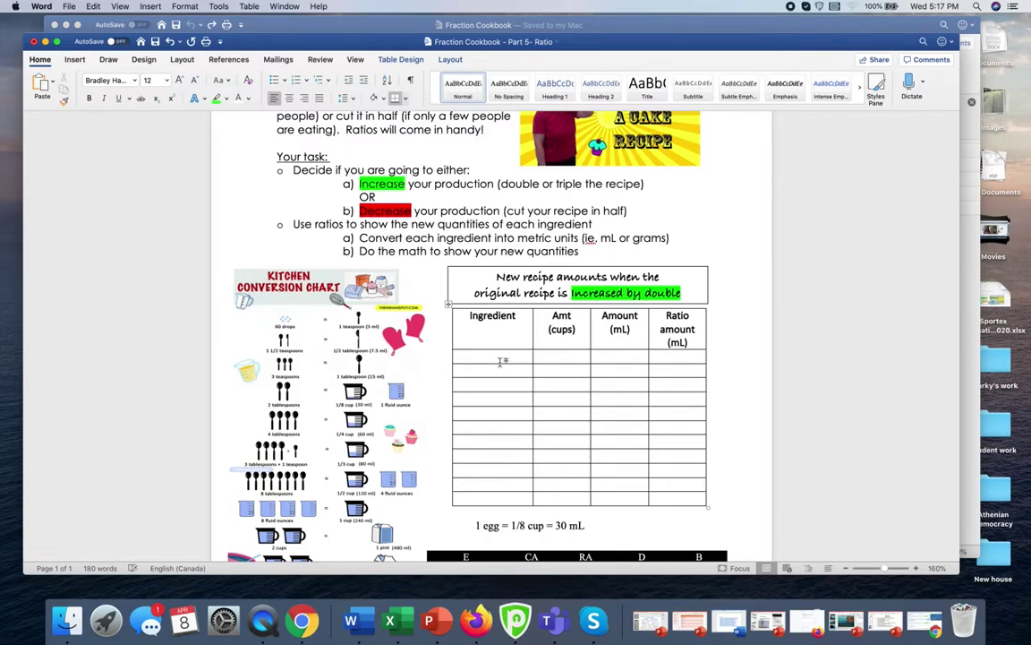
pyautogui.write('Flour')
pyautogui.click(557, 356)
pyautogui.write('2 1/2')
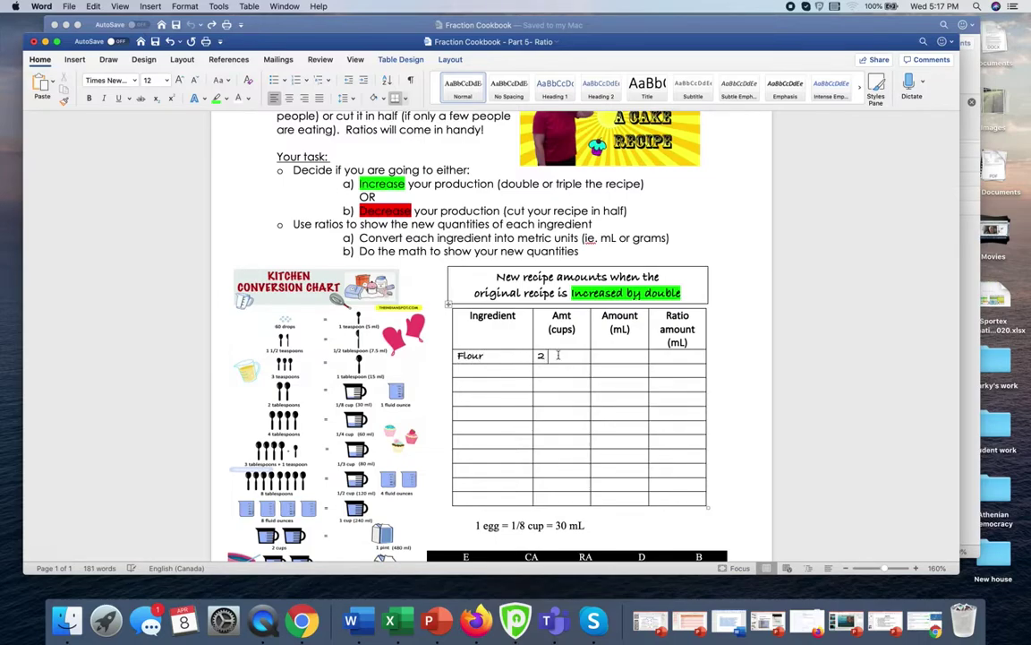
pyautogui.write(' c.')
# Step: Enter the flour's metric conversion "240 + 240 +120= 600ml" in the Amount (mL) column
pyautogui.click(608, 354)
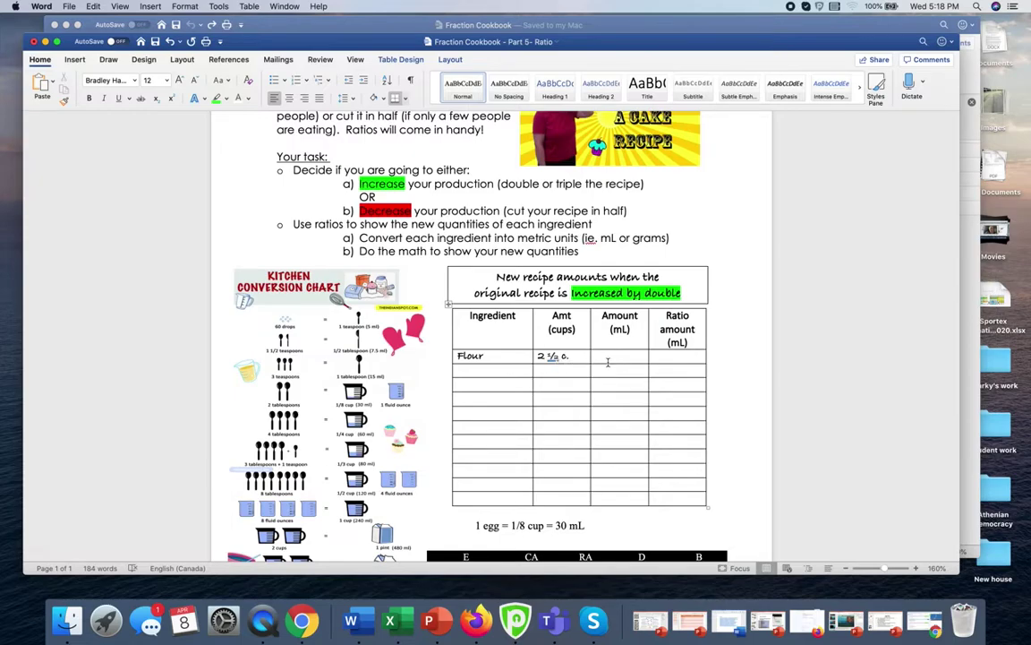
pyautogui.scroll(-2, 608, 361)
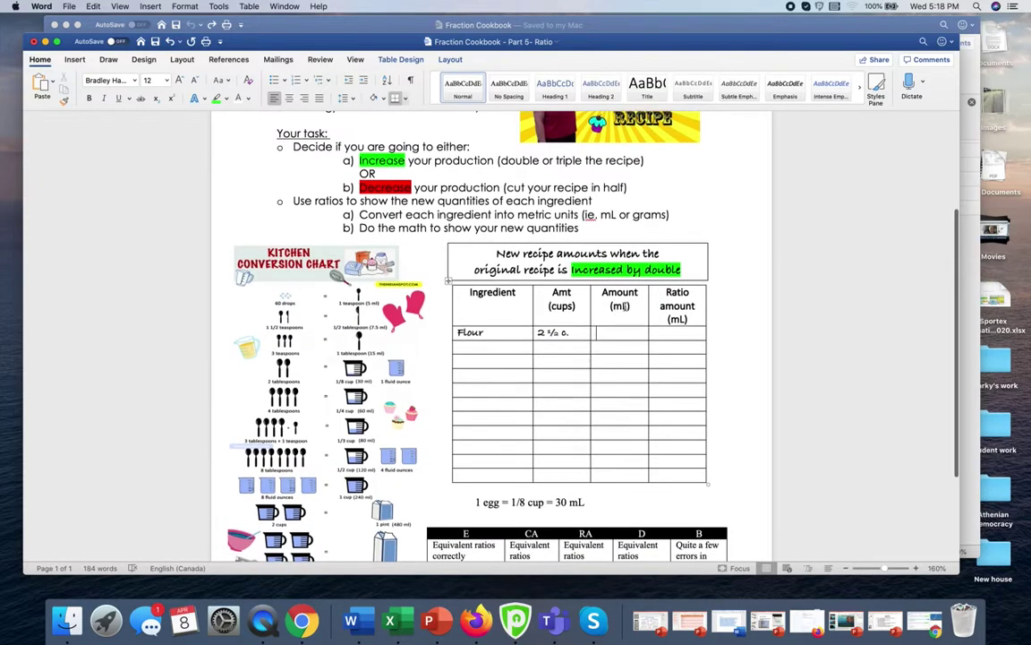
pyautogui.click(617, 329)
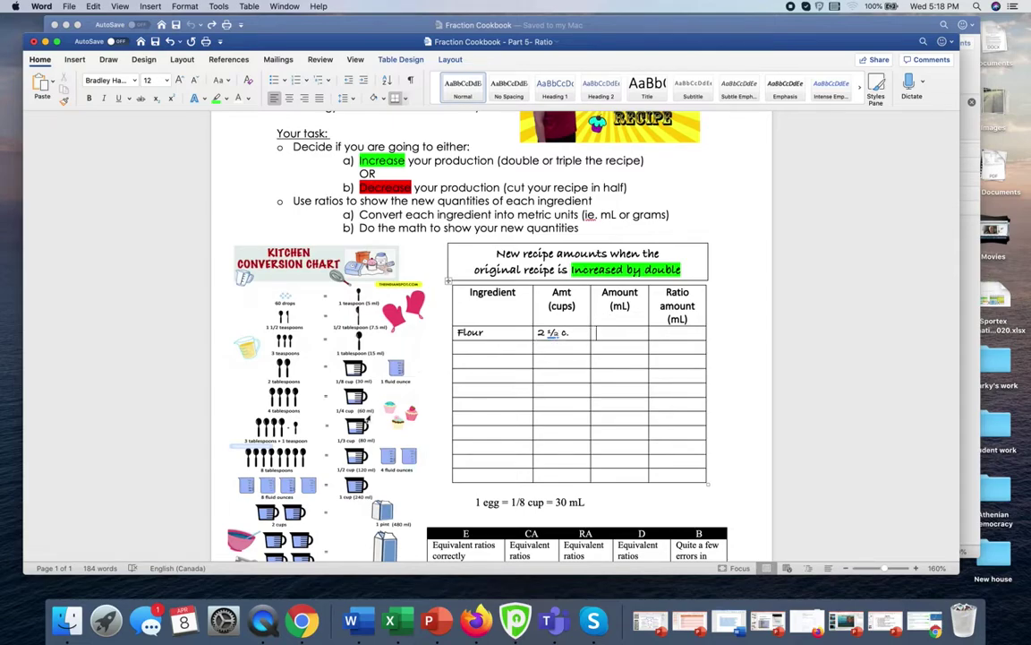
pyautogui.scroll(-3, 367, 419)
pyautogui.scroll(-1, 367, 419)
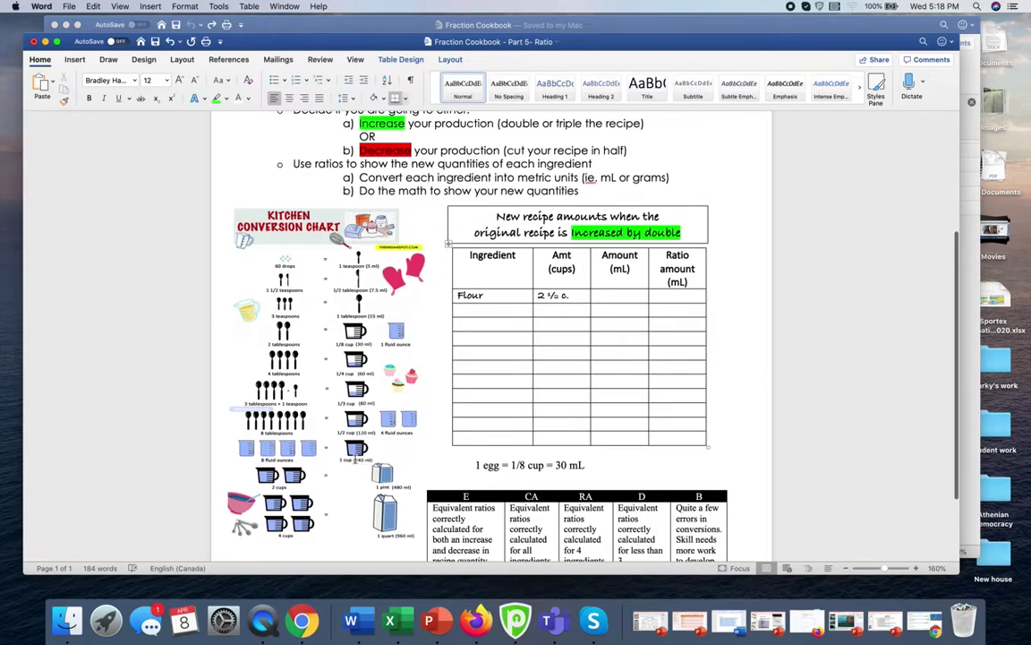
pyautogui.click(537, 299)
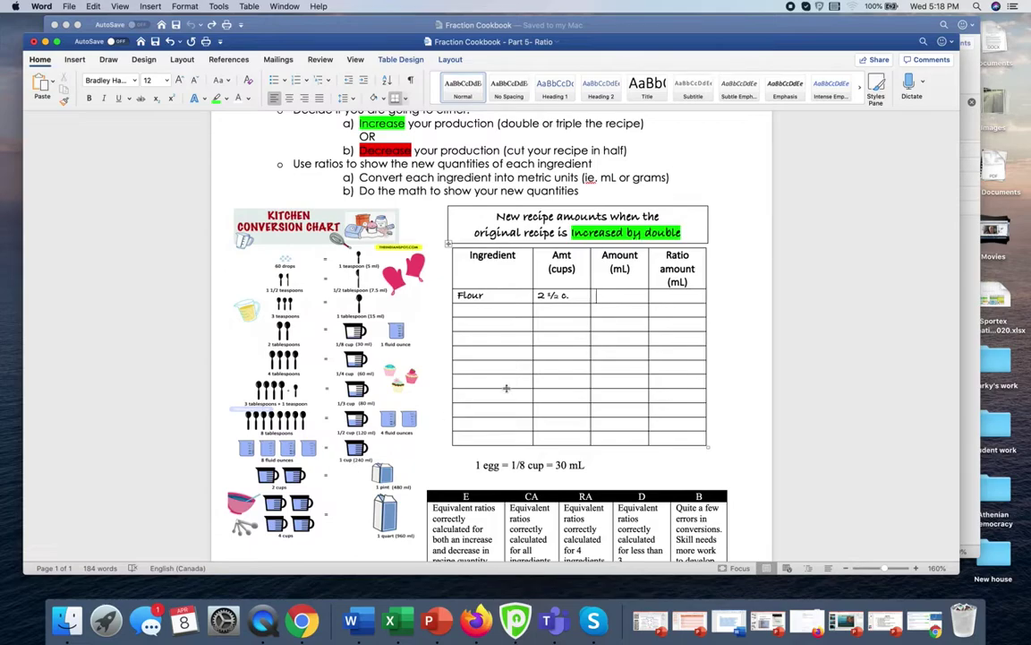
pyautogui.write('240 + 240')
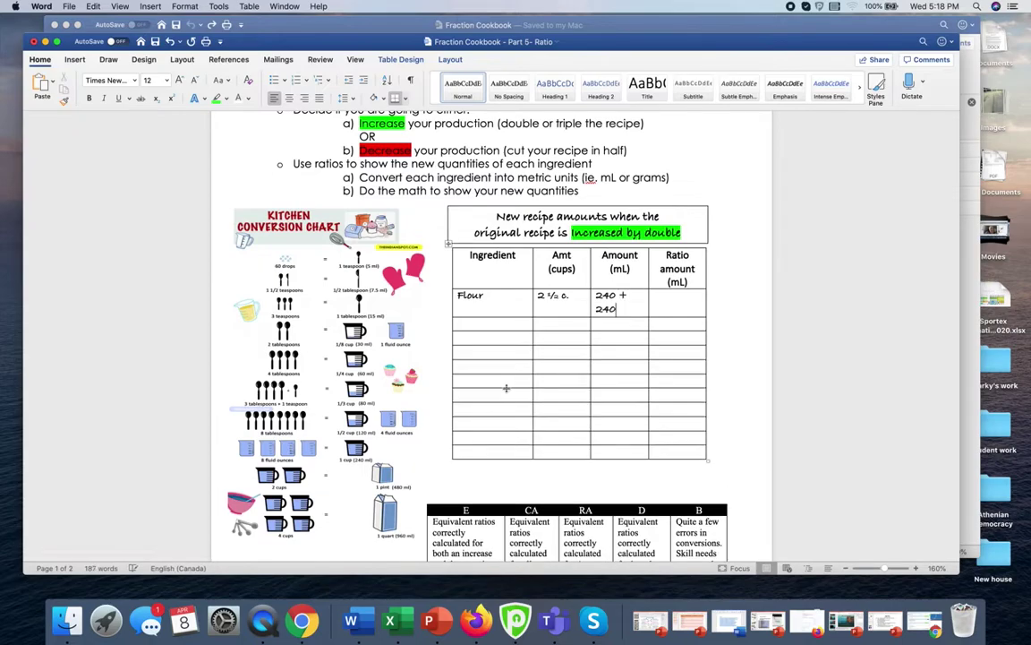
pyautogui.moveTo(553, 299)
pyautogui.write('=')
pyautogui.press('BackSpace')
pyautogui.write('120=')
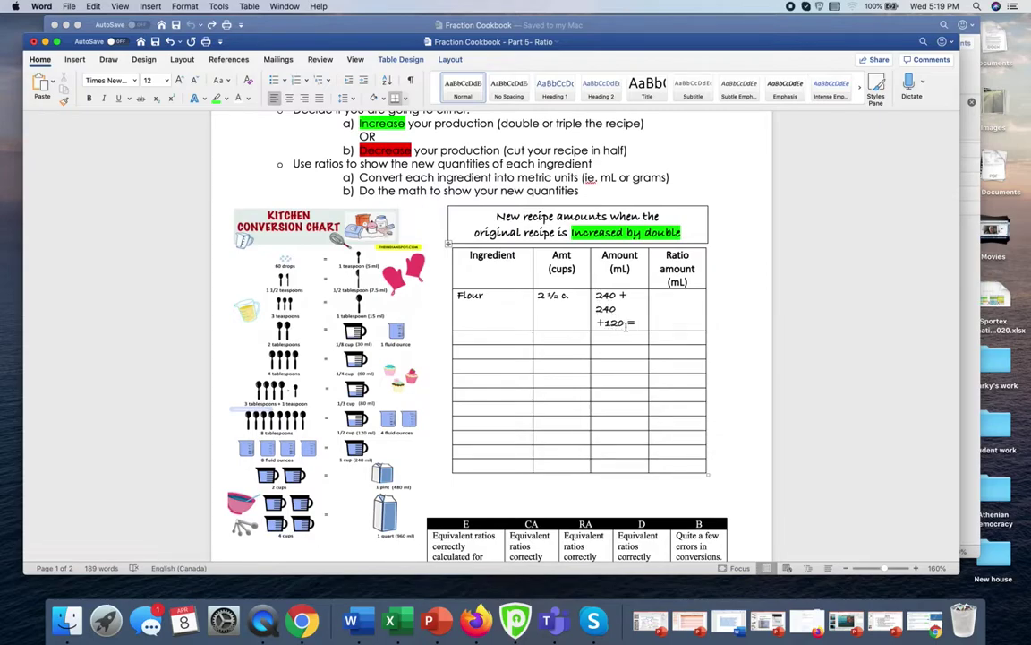
pyautogui.write('600ml')
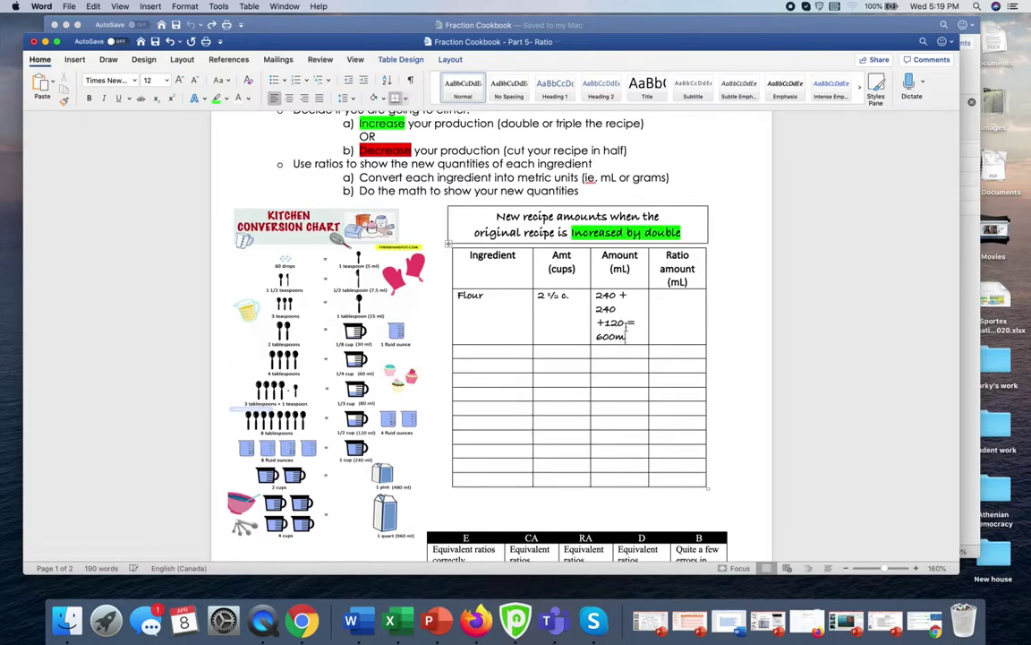
# Step: Correct the flour's unit to mL and remove the addition working so its Amount (mL) cell reads "600 mL"
pyautogui.press('BackSpace')
pyautogui.press('BackSpace')
pyautogui.write('mL')
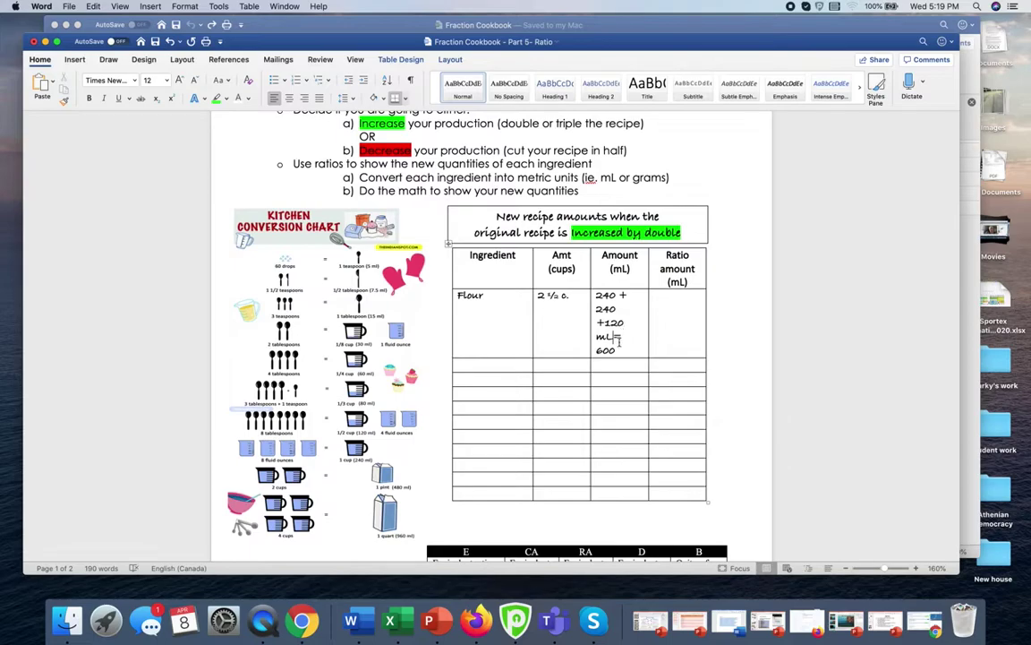
pyautogui.click(618, 350)
pyautogui.write('mlL')
pyautogui.moveTo(623, 337); pyautogui.dragTo(603, 302)
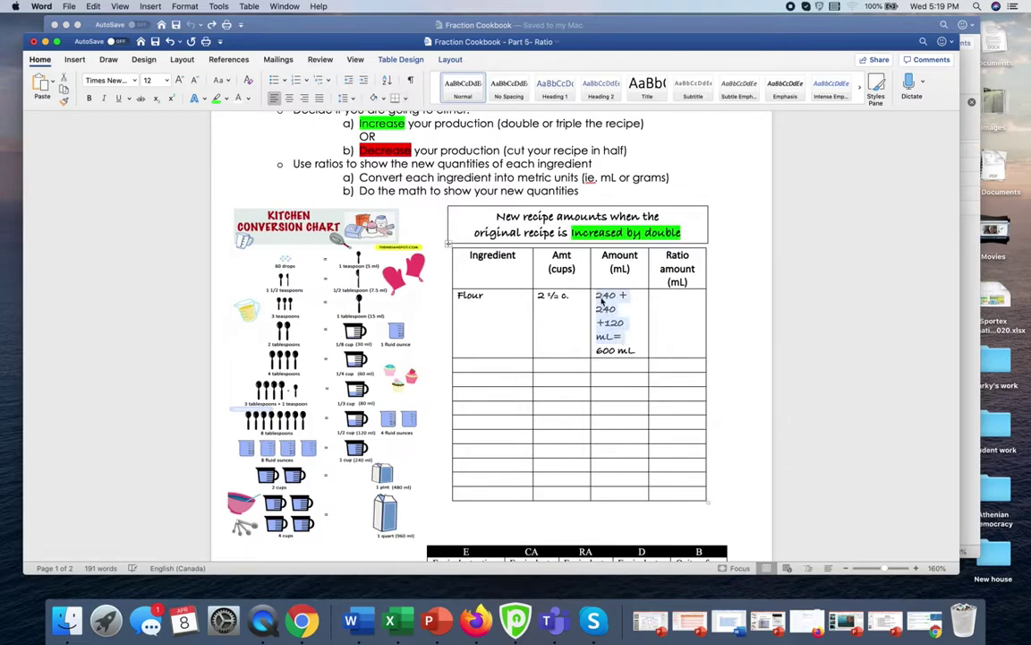
pyautogui.press('BackSpace')
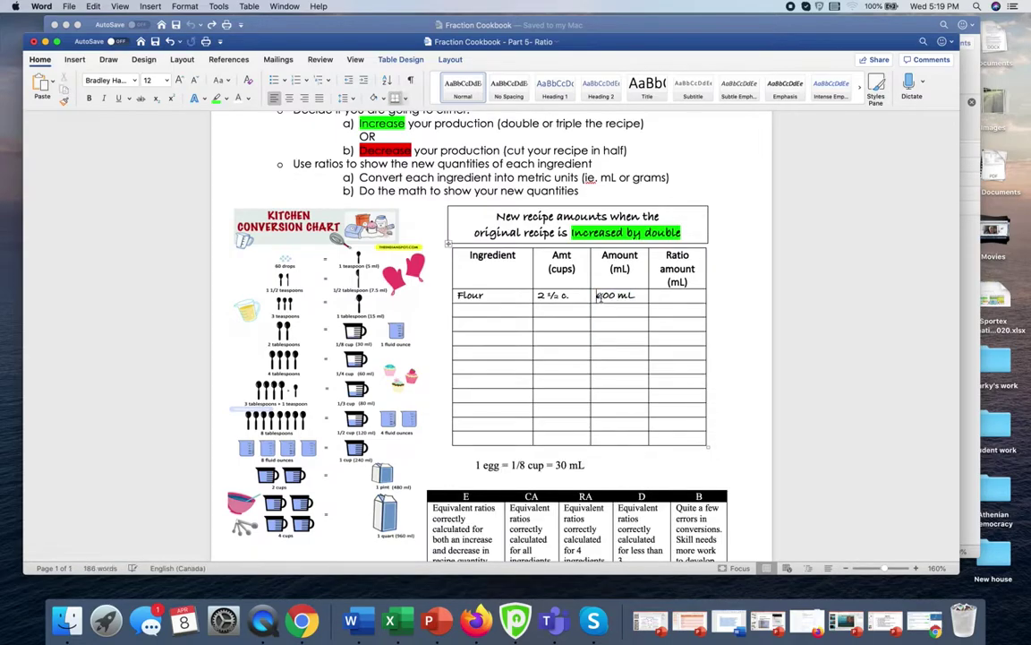
# Step: Highlight the "Ratio amount (mL)" column header in bright green
pyautogui.click(668, 294)
pyautogui.hotkey('shift', 'Up')
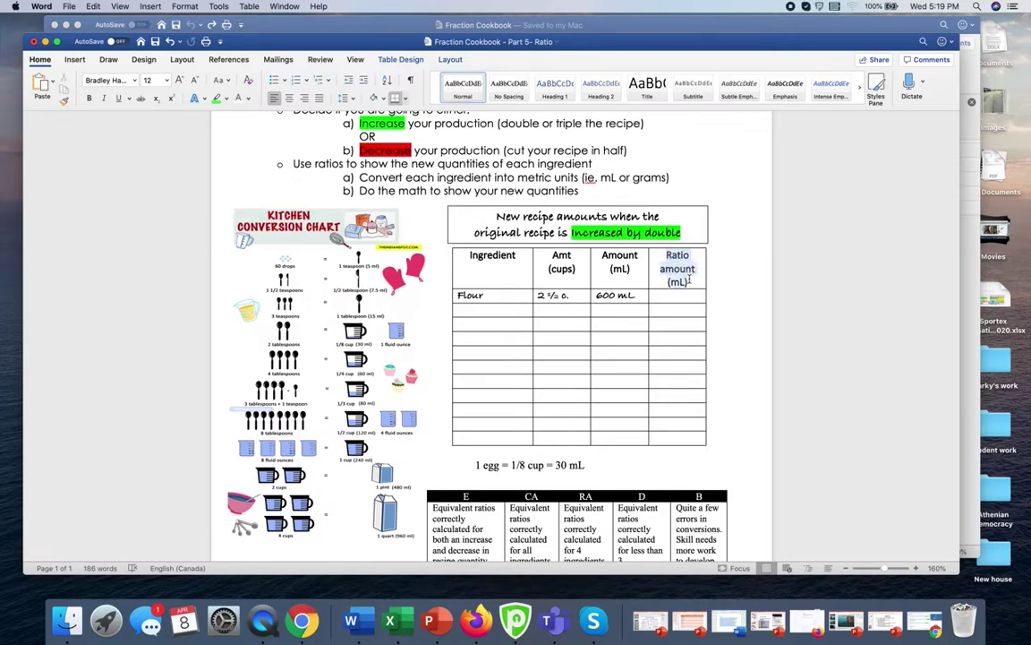
pyautogui.click(216, 98)
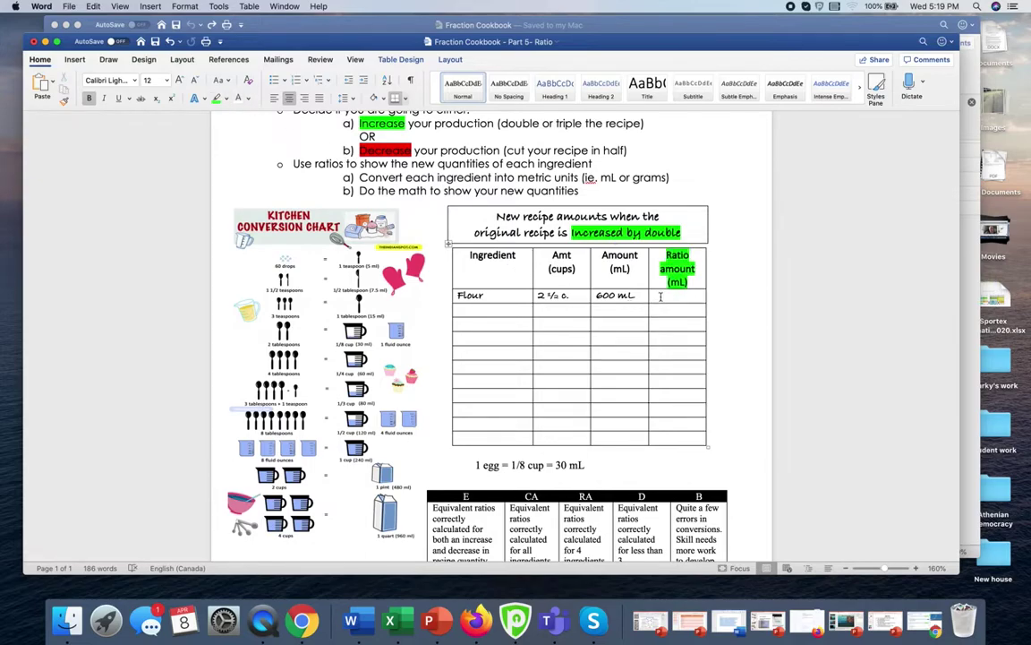
pyautogui.click(661, 296)
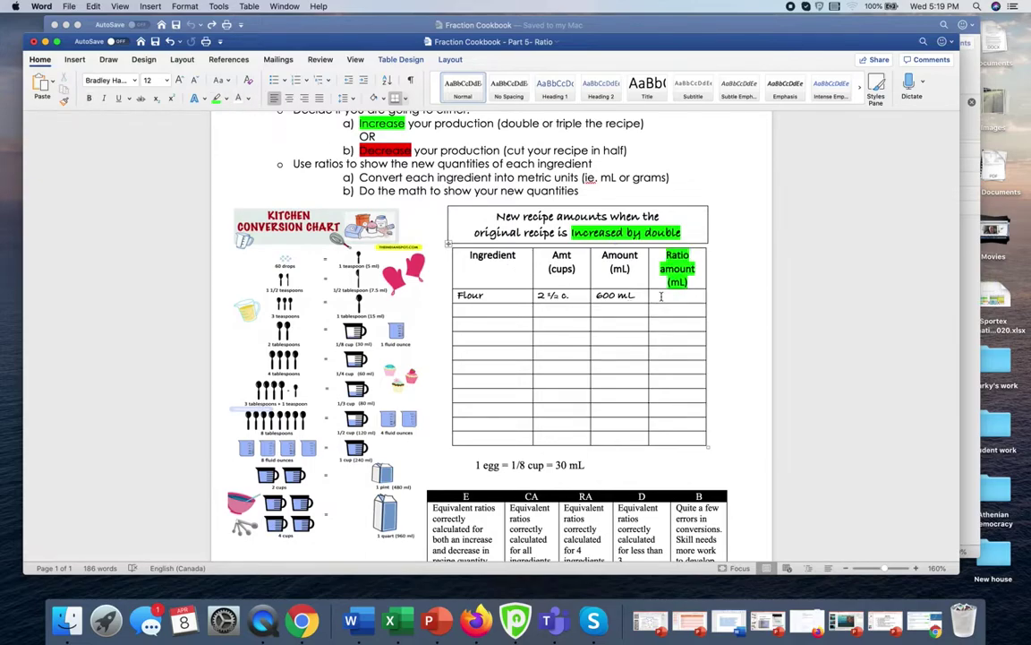
# Step: Write the helper ratio numbers 1 and 2 beneath the flour's Amount (mL) and Ratio amount (mL) cells
pyautogui.click(618, 310)
pyautogui.write('1')
pyautogui.click(664, 310)
pyautogui.write('2')
# Step: Enter "1200mL" as the flour's doubled quantity in the Ratio amount (mL) column
pyautogui.click(636, 295)
pyautogui.press('Tab')
pyautogui.write('1200m')
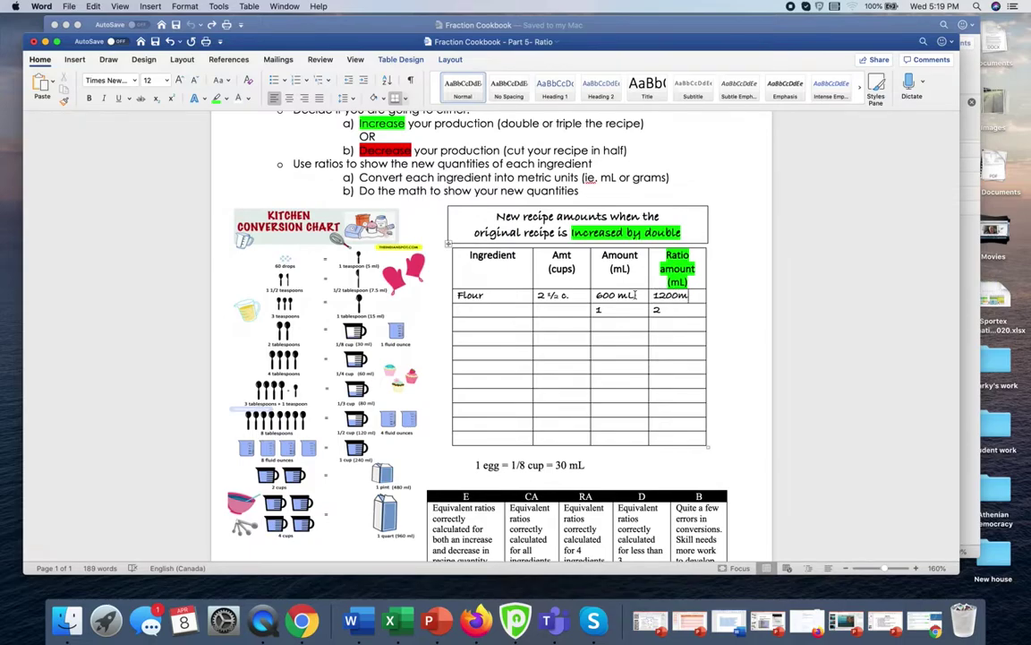
pyautogui.write('L')
# Step: Clear the helper numbers 1 and 2 from the row below flour
pyautogui.click(667, 310)
pyautogui.press('BackSpace')
pyautogui.click(600, 310)
pyautogui.press('BackSpace')
pyautogui.click(481, 308)
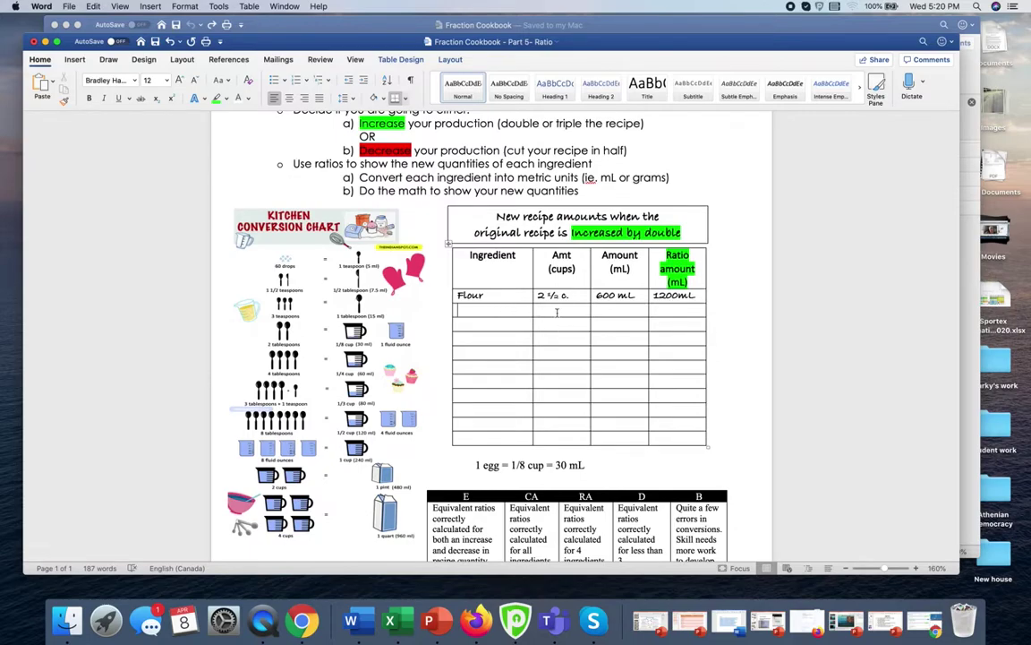
# Step: Bold the word "and" in the E column of the rubric below the ingredient table
pyautogui.scroll(-2, 596, 326)
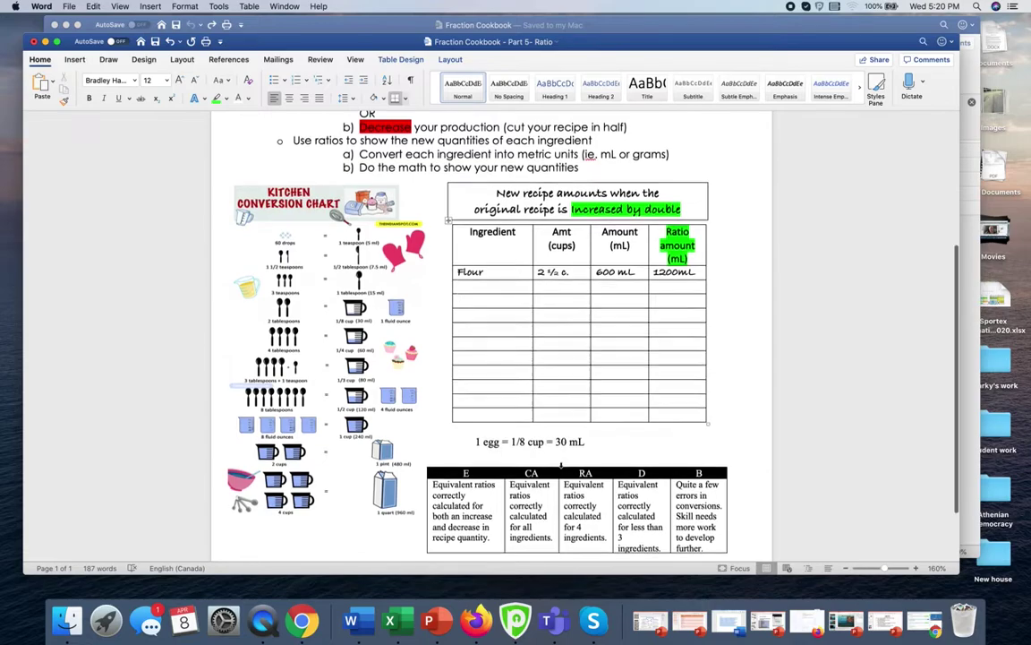
pyautogui.scroll(-1, 555, 457)
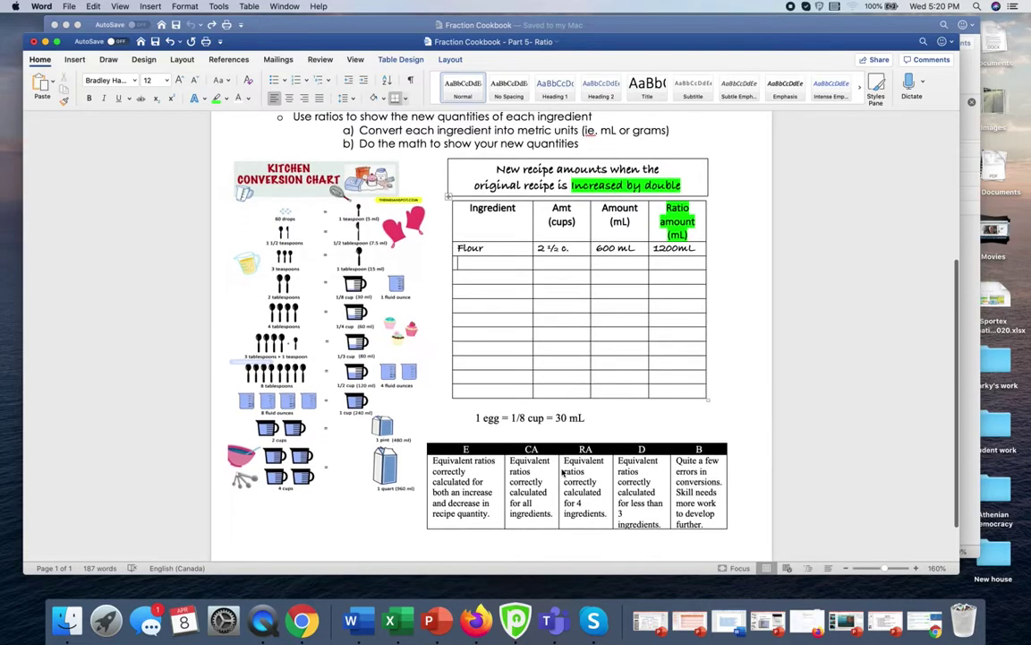
pyautogui.click(436, 504)
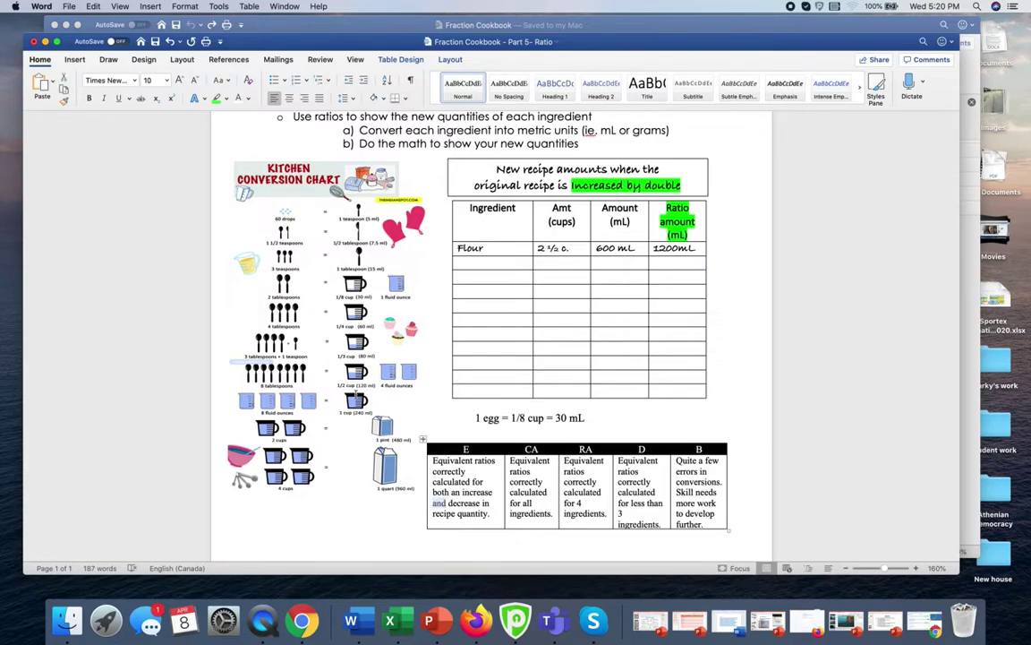
pyautogui.click(87, 98)
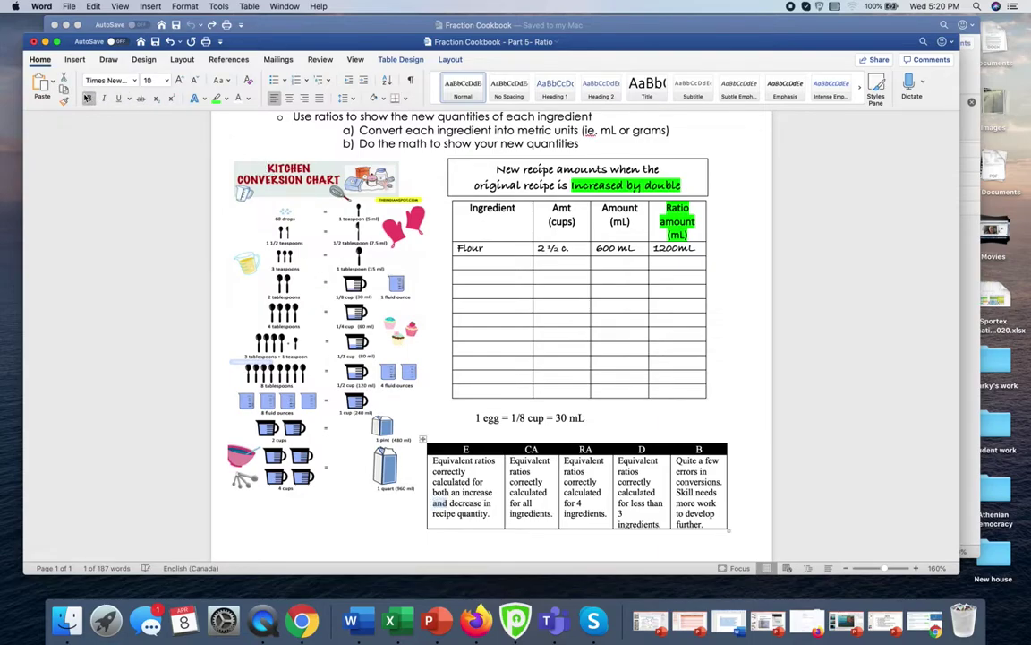
# Step: Add a blank line beneath the flour's 1200mL ratio amount and highlight that amount in bright green
pyautogui.click(695, 214)
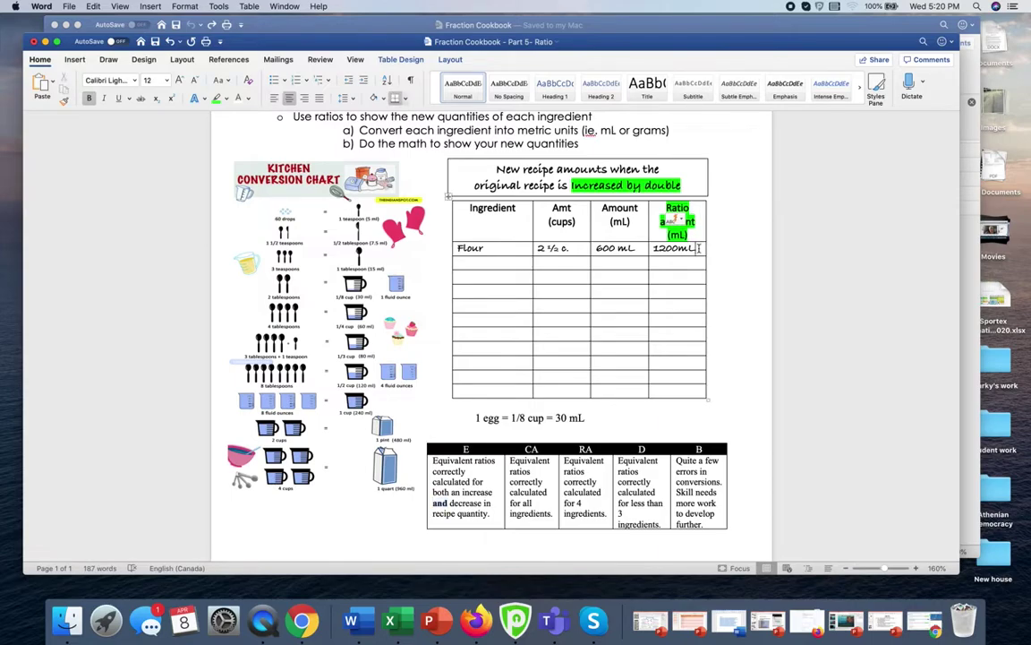
pyautogui.click(699, 248)
pyautogui.press('Return')
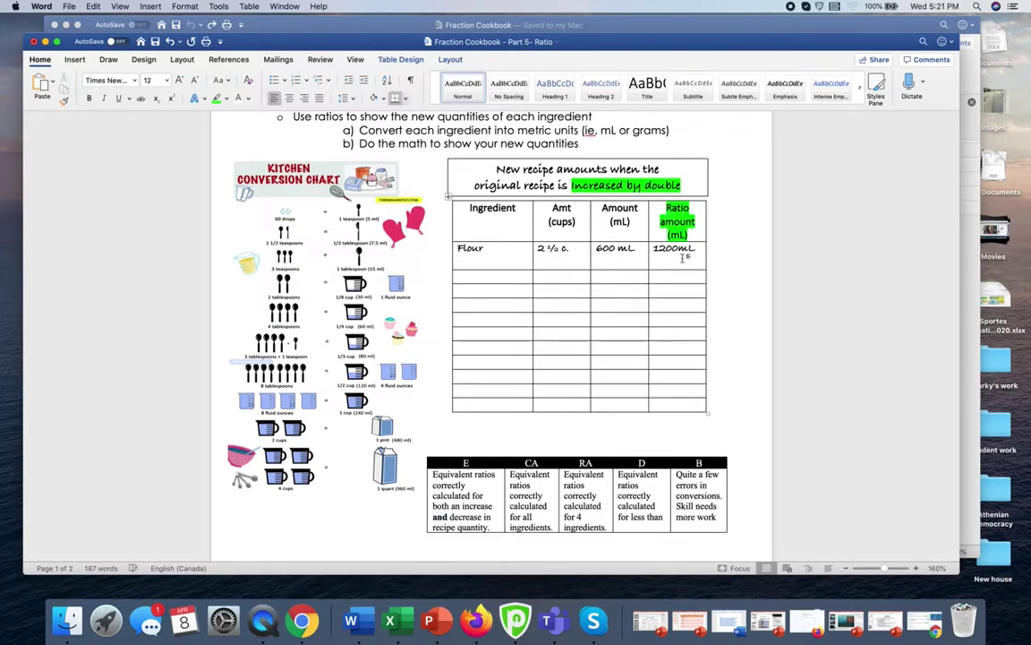
pyautogui.moveTo(685, 257); pyautogui.dragTo(656, 248)
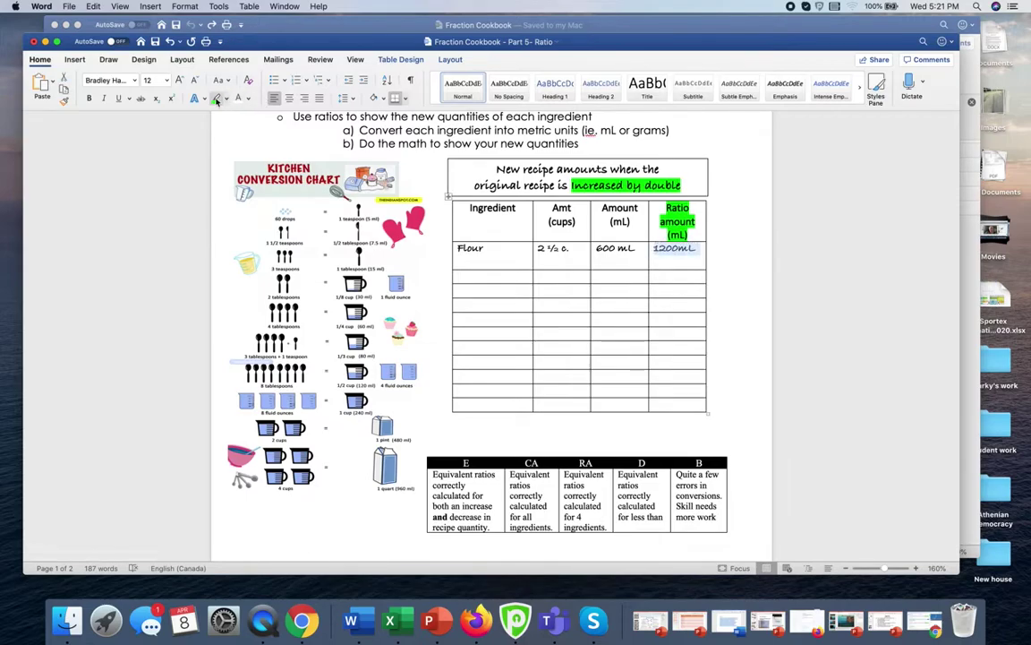
pyautogui.click(216, 100)
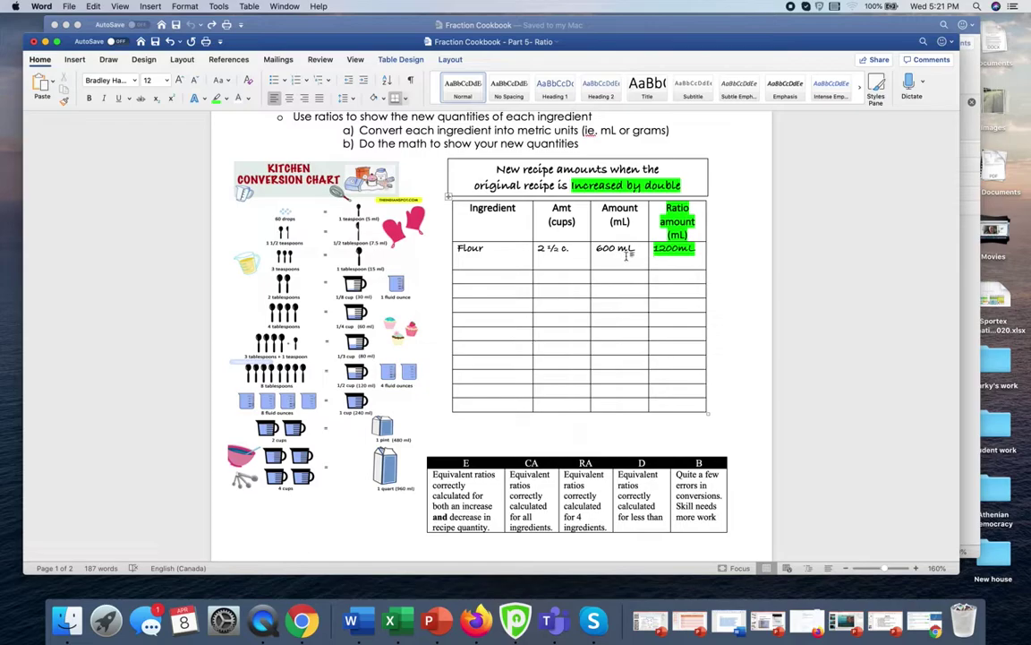
# Step: Add "300 mL" beneath 1200mL in the flour's ratio cell and highlight it in red
pyautogui.press('Return')
pyautogui.write('300 mL')
pyautogui.moveTo(691, 262); pyautogui.dragTo(646, 262)
pyautogui.click(224, 99)
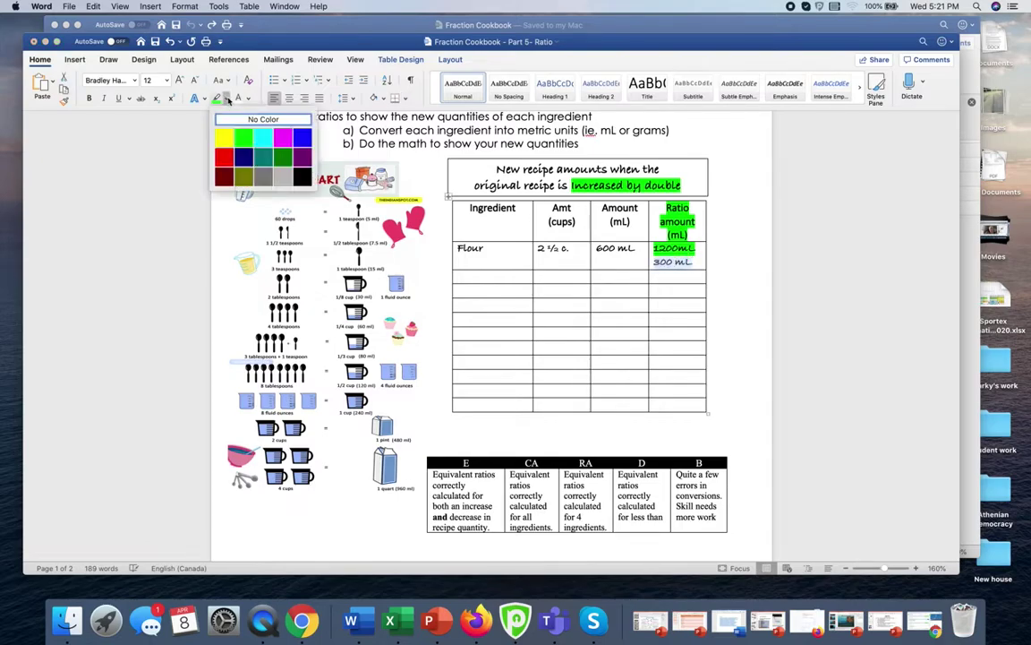
pyautogui.click(222, 148)
# Step: Fill the row below flour with the ingredient "Salt" and the amount "3/4 tsp."
pyautogui.click(478, 278)
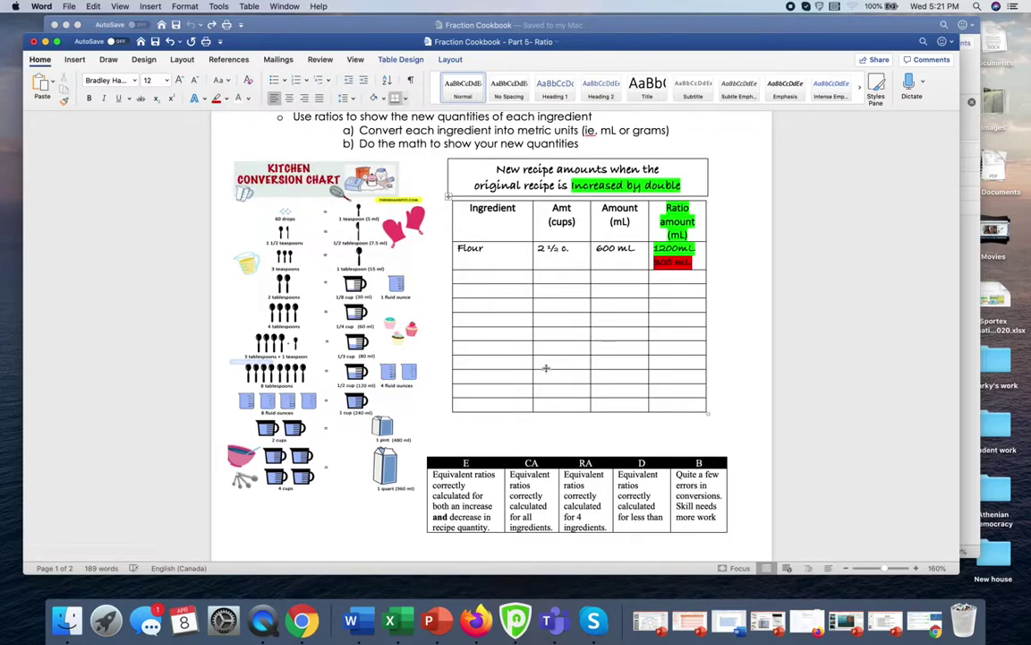
pyautogui.scroll(-5, 544, 363)
pyautogui.scroll(6, 545, 362)
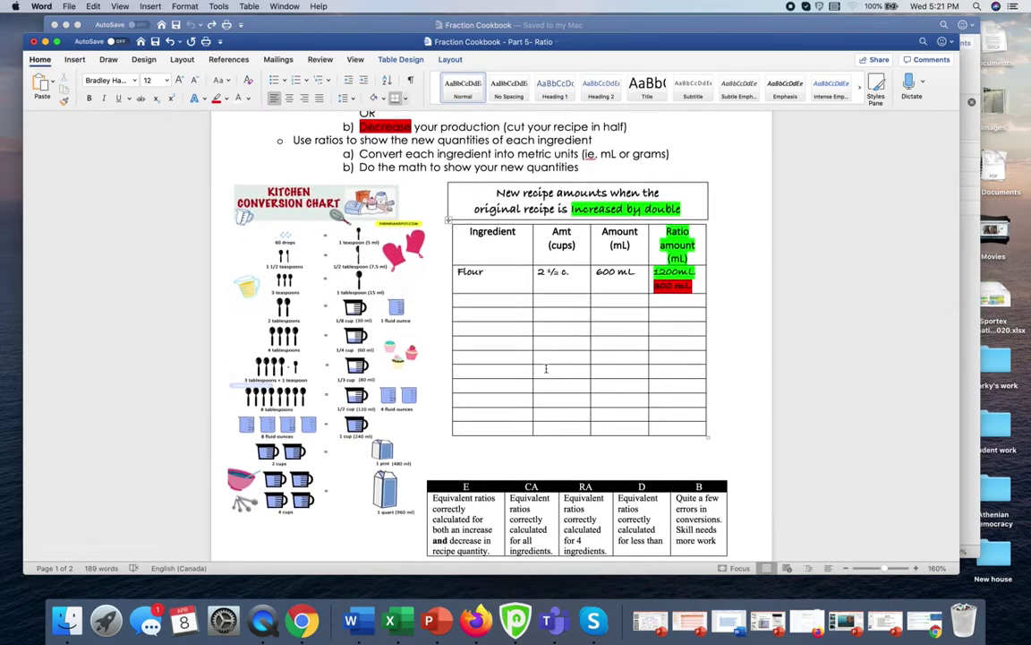
pyautogui.scroll(3, 545, 368)
pyautogui.scroll(-4, 545, 368)
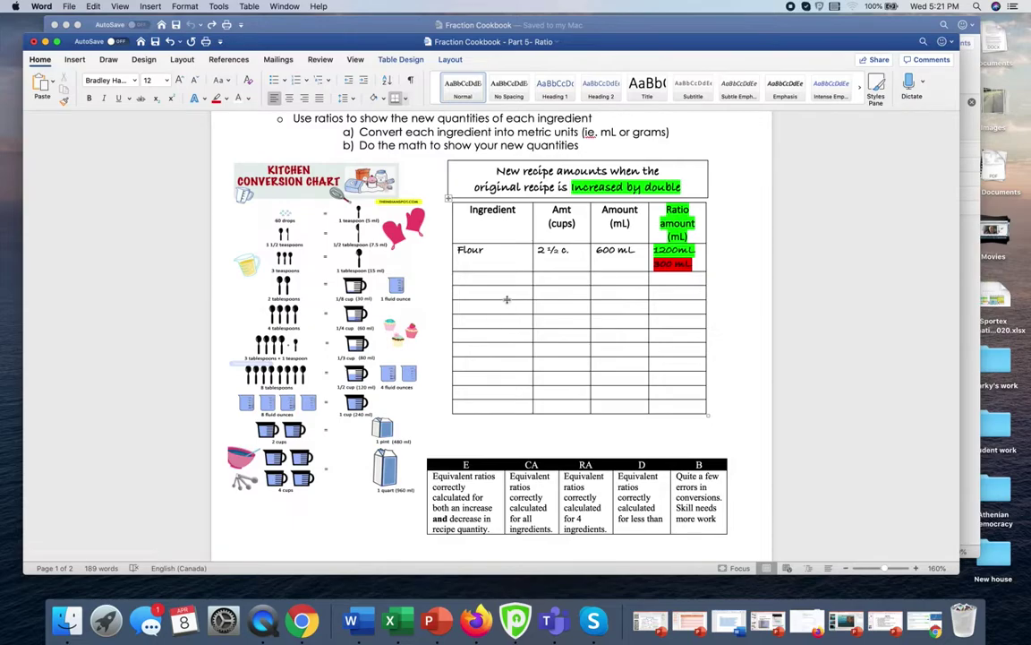
pyautogui.write('B')
pyautogui.press('BackSpace')
pyautogui.write('Salt')
pyautogui.click(567, 279)
pyautogui.write('3/4 t')
pyautogui.write('sp')
pyautogui.write('.')
# Step: Enter "4 mL" as the salt's metric conversion in the Amount (mL) column
pyautogui.click(604, 279)
pyautogui.write('4')
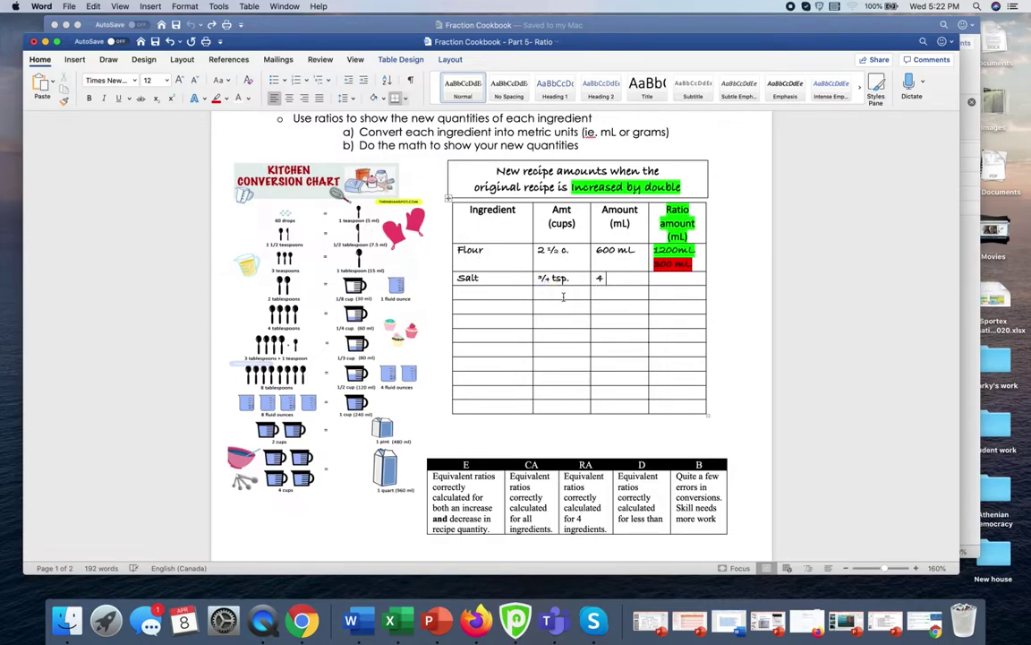
pyautogui.write(' mL')
pyautogui.click(588, 251)
# Step: Enter "8 mL" with "2 mL" on the line beneath it in the salt's Ratio amount (mL) cell
pyautogui.click(656, 279)
pyautogui.write('8 mL')
pyautogui.press('Return')
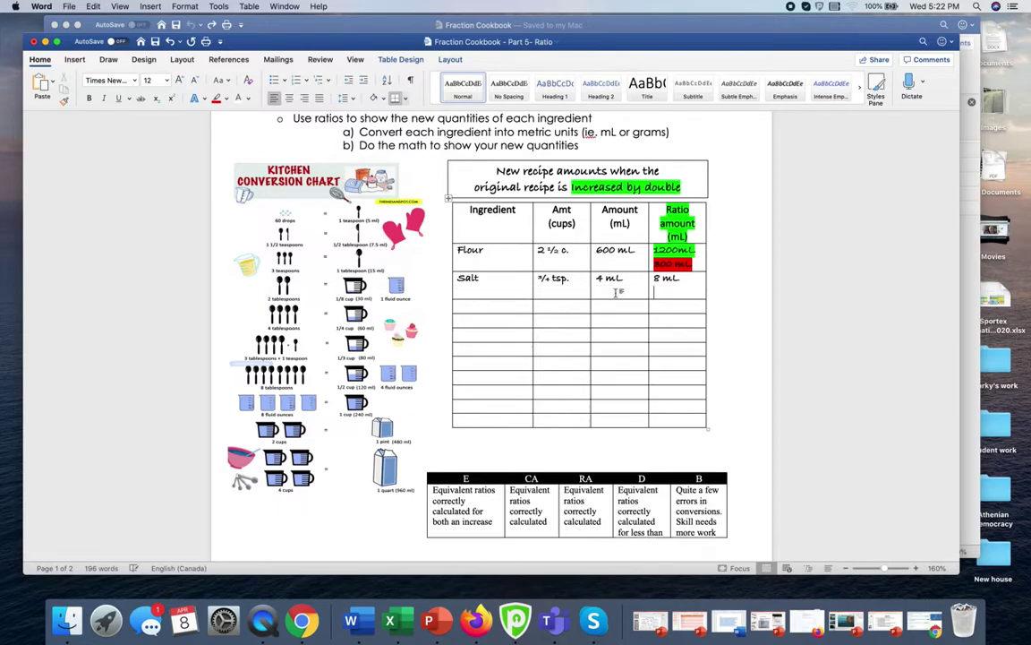
pyautogui.write('2 mL')
# Step: Highlight the salt's 8 mL ratio amount in bright green and its 2 mL amount in red
pyautogui.tripleClick(666, 279)
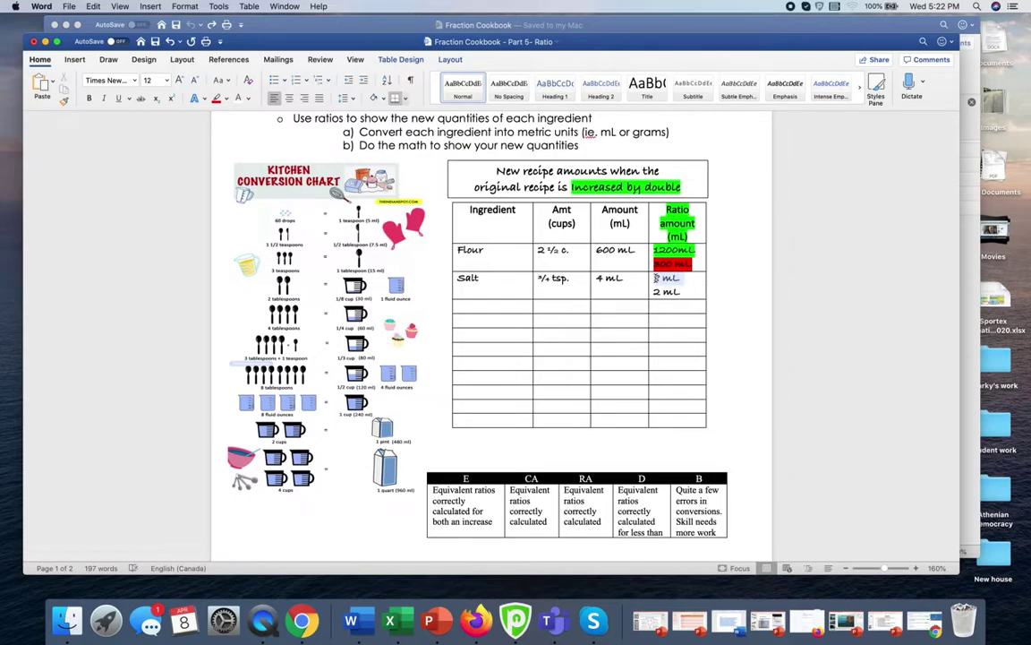
pyautogui.click(227, 100)
pyautogui.click(215, 111)
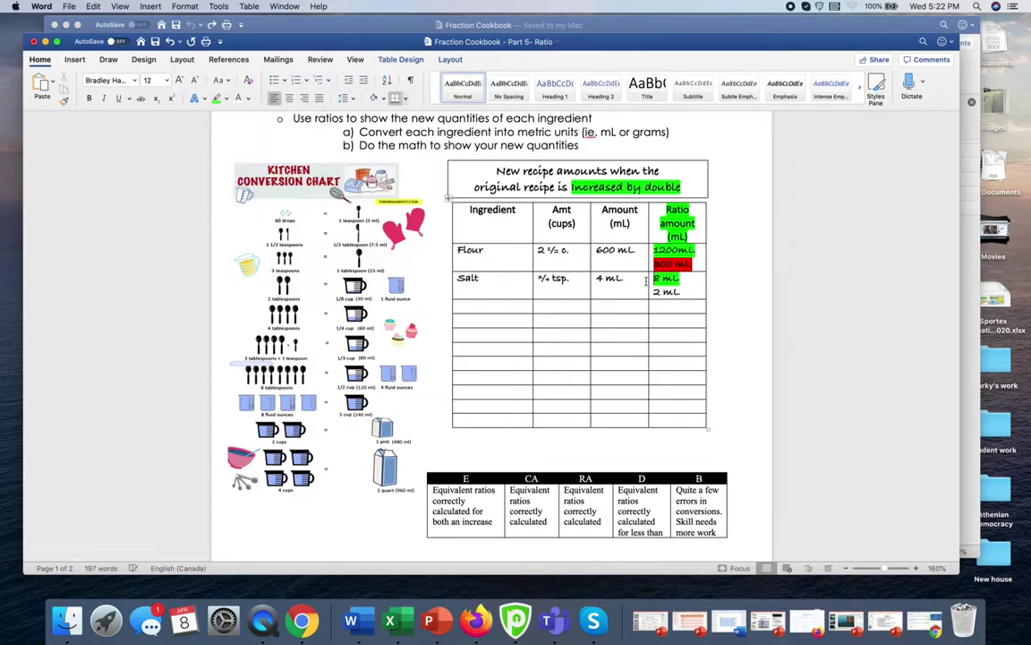
pyautogui.tripleClick(680, 293)
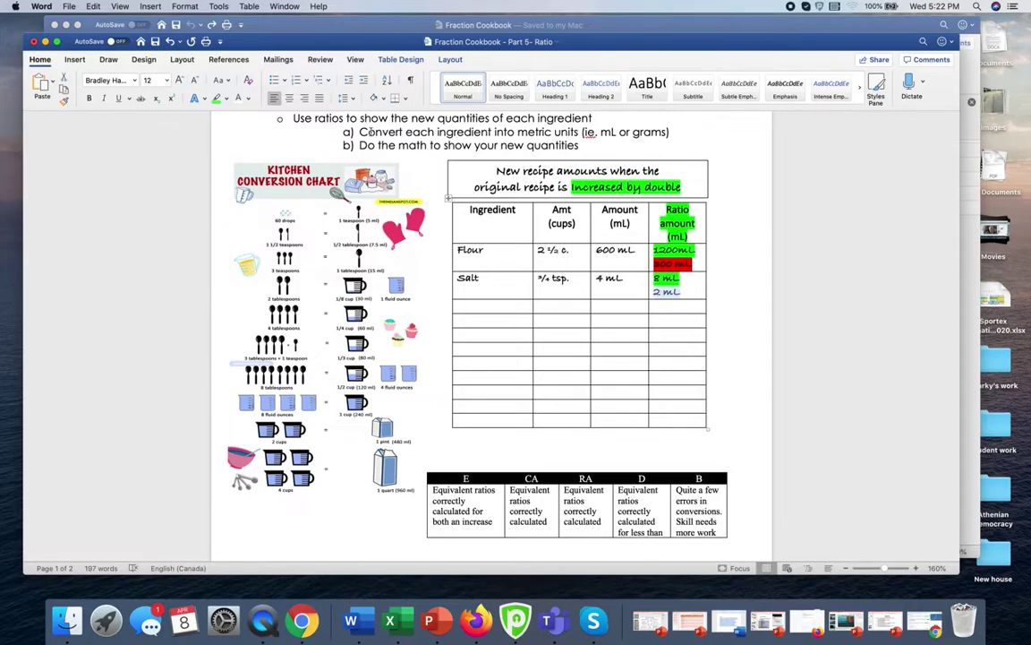
pyautogui.click(227, 100)
pyautogui.click(222, 141)
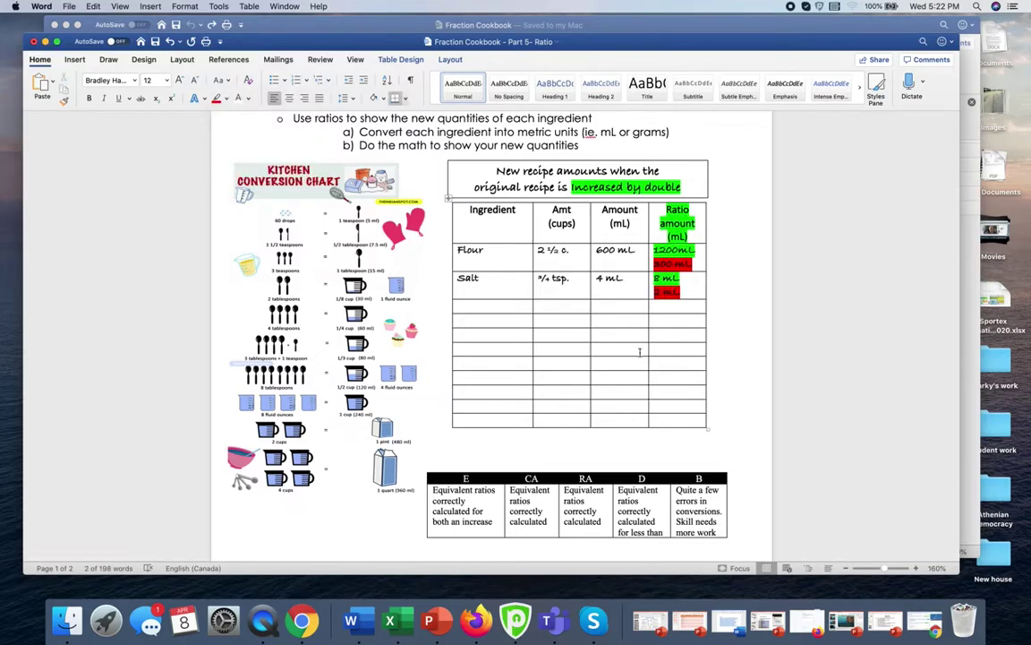
pyautogui.click(556, 394)
pyautogui.scroll(3, 556, 394)
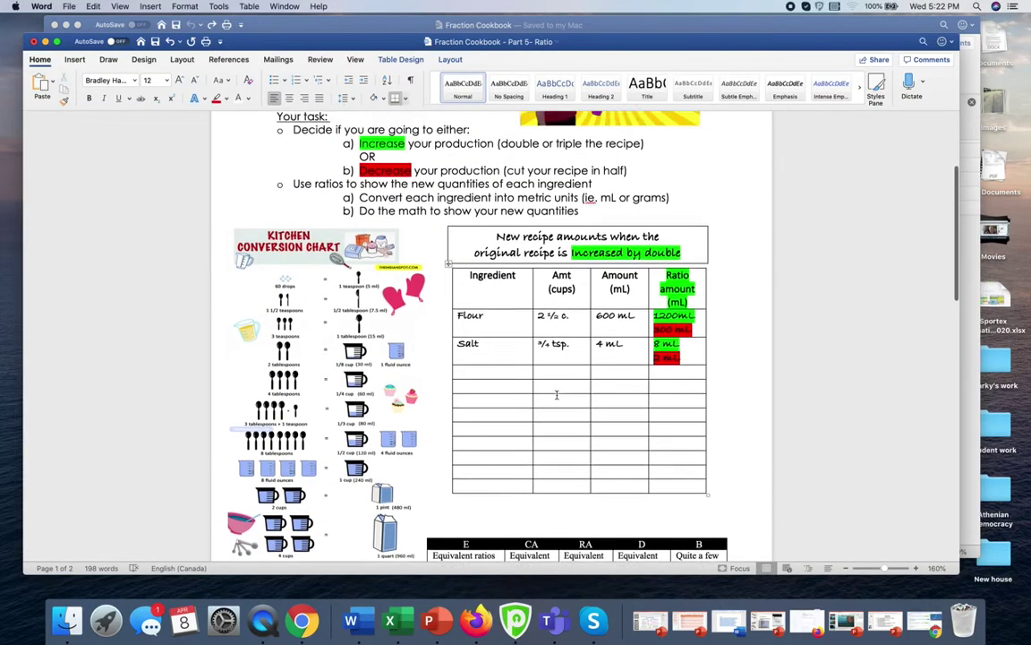
pyautogui.scroll(-3, 556, 394)
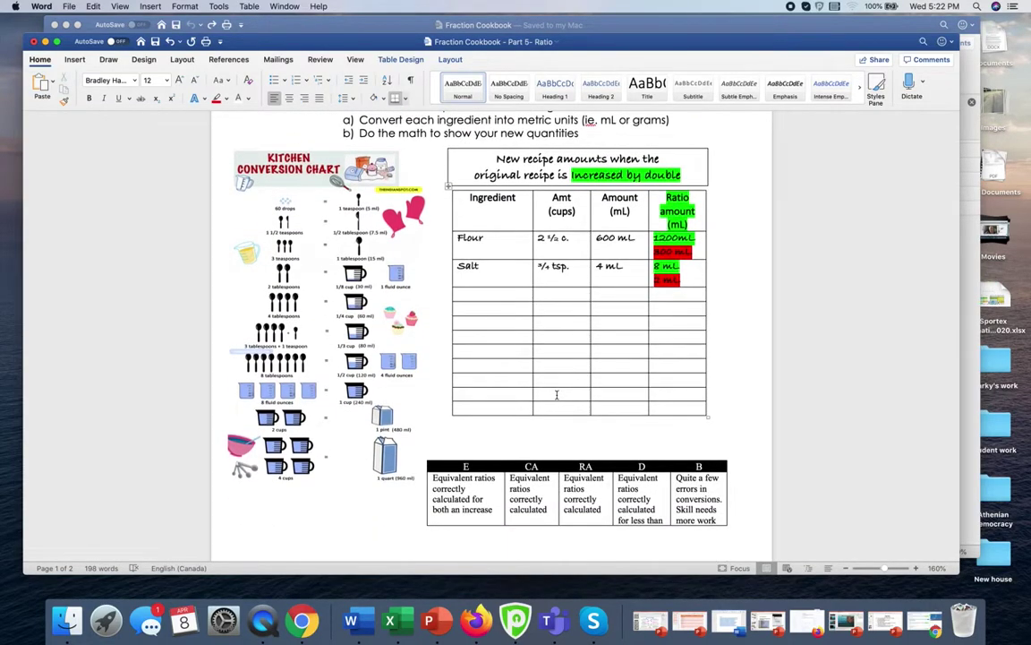